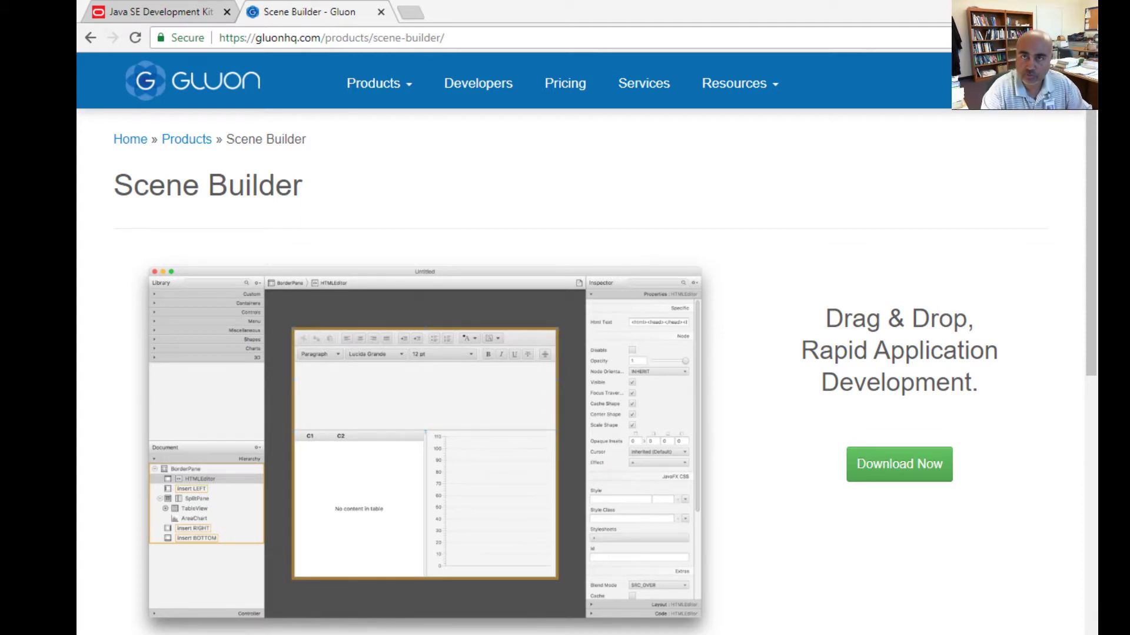
Examine the Scene Builder for Java 10 download section and compare it with Oracle's JDK 10 downloads page.
click(458, 39)
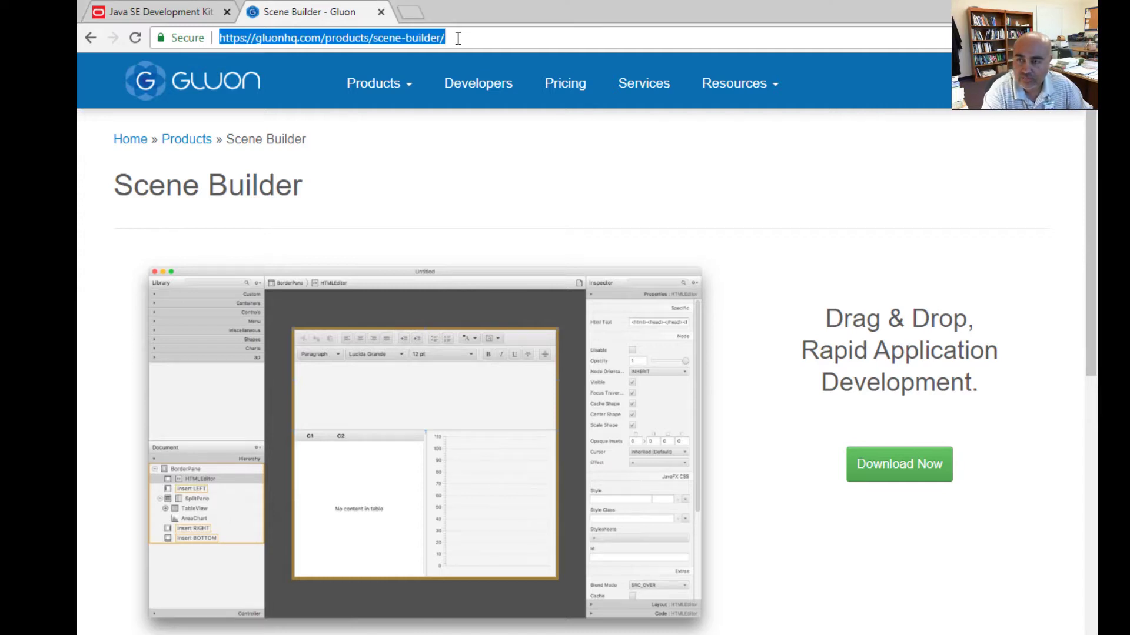
click(860, 613)
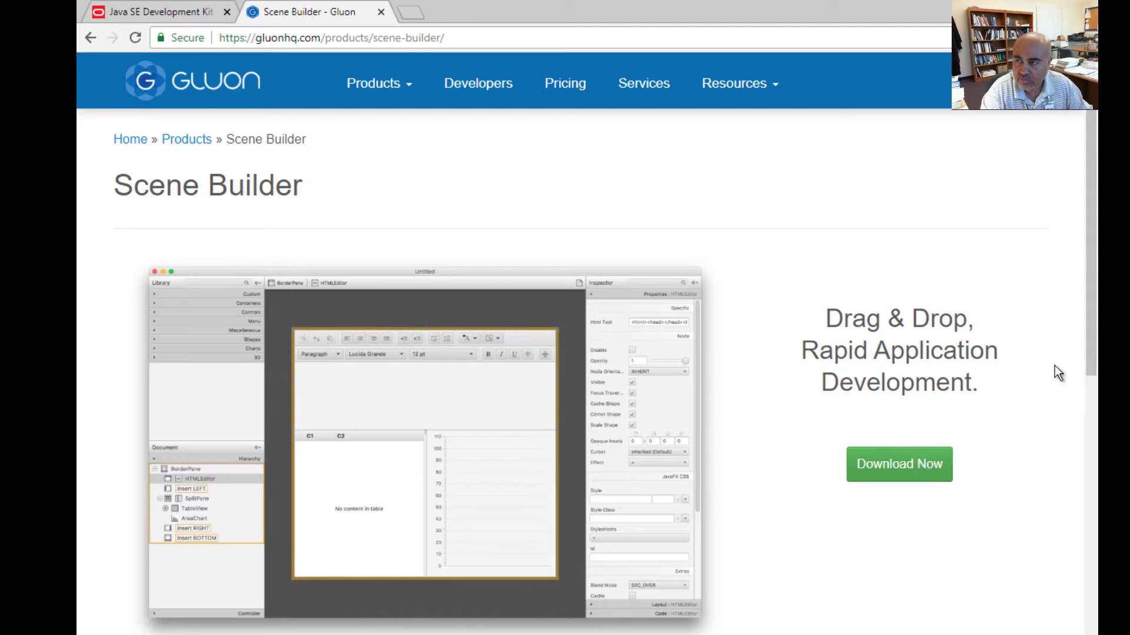
drag(1094, 353, 1086, 571)
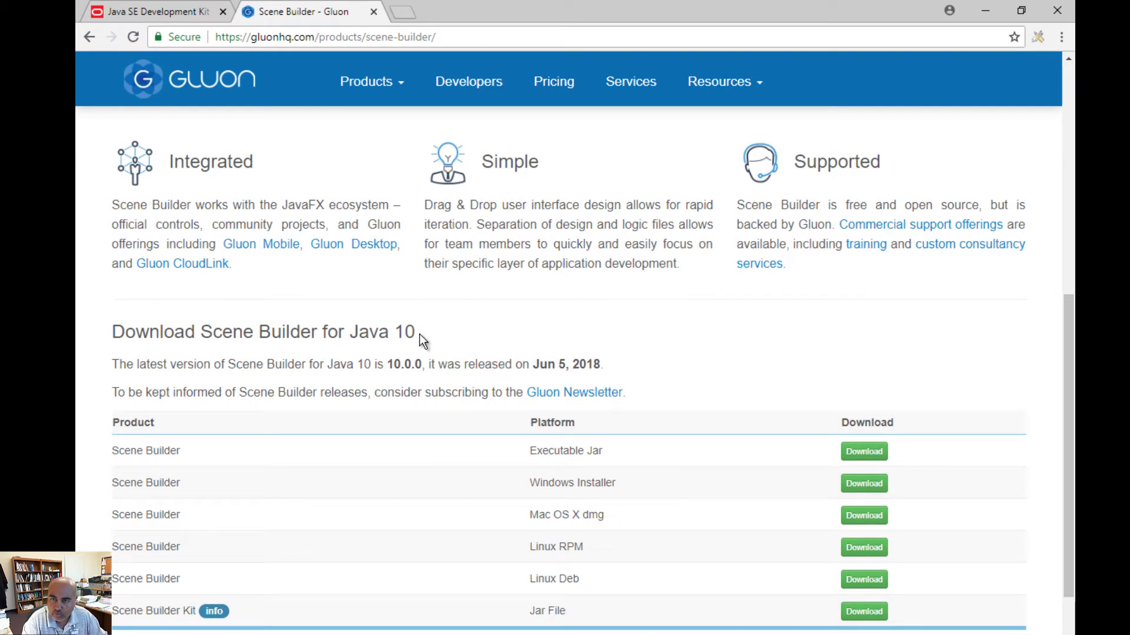
drag(419, 333, 116, 333)
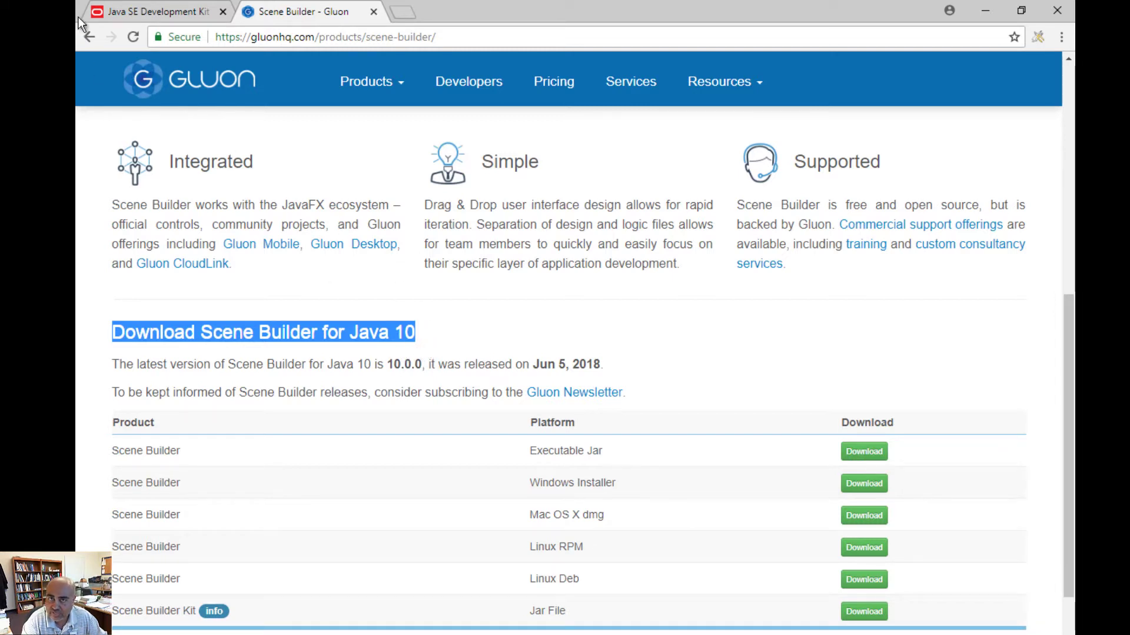
click(141, 12)
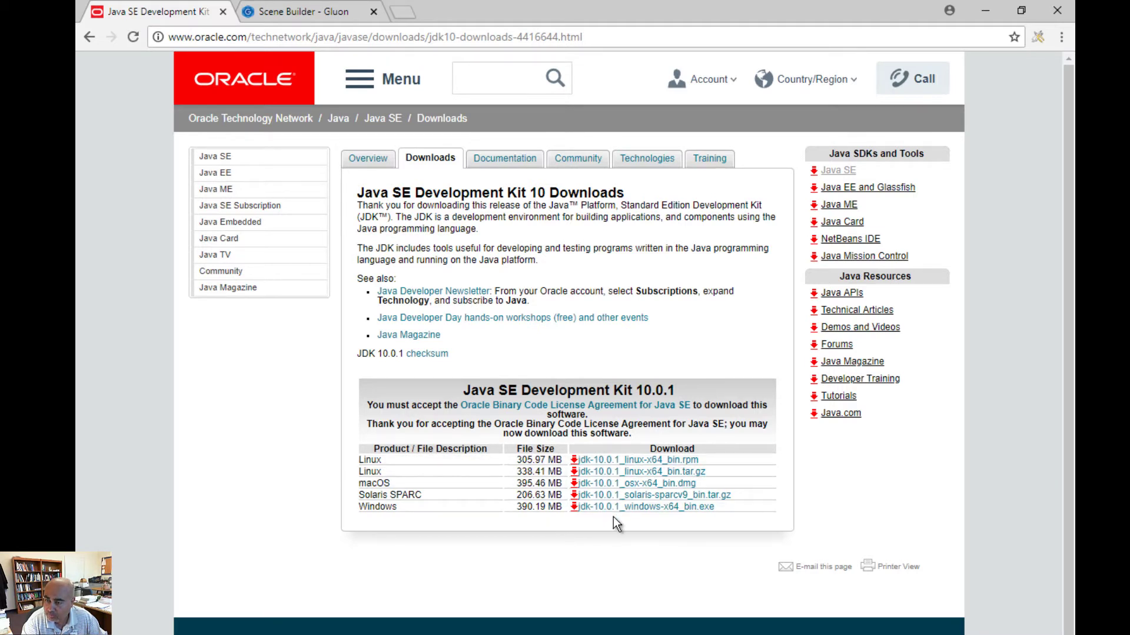
click(308, 11)
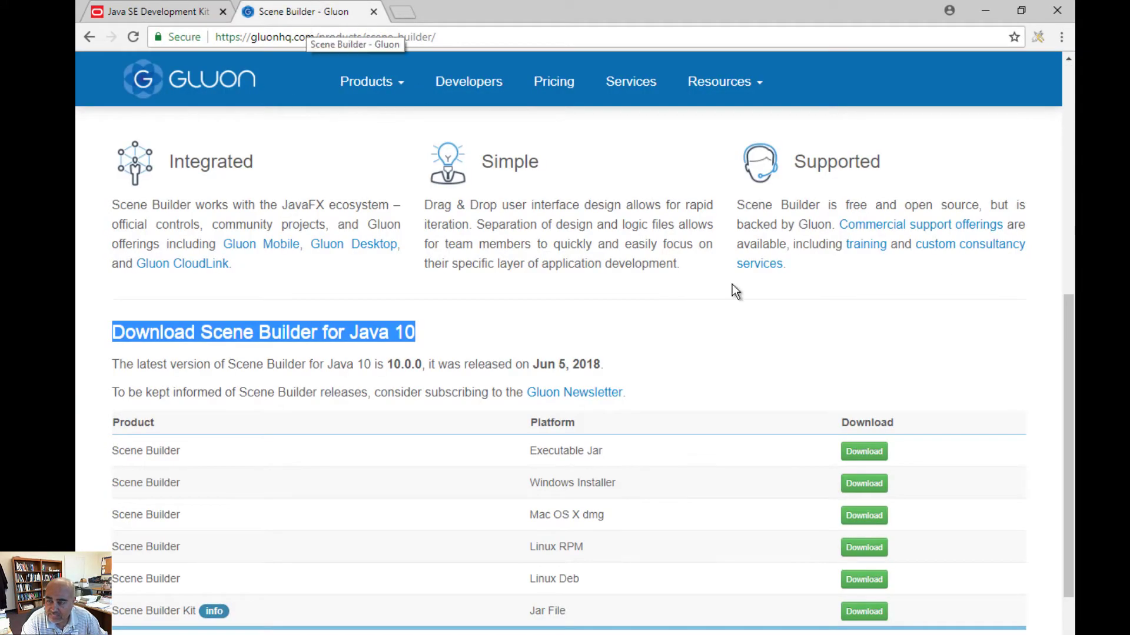
Check the Scene Builder for Java 8 and Java 10 download lists against the Windows JDK download on Oracle's page.
click(443, 327)
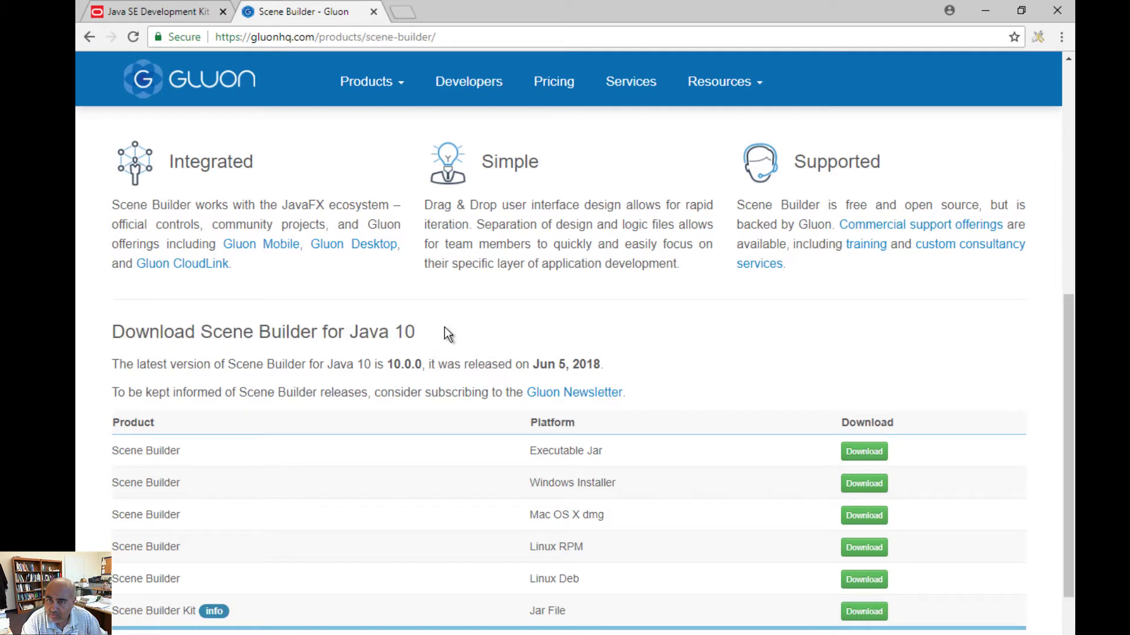
scroll(655, 451, down, 6)
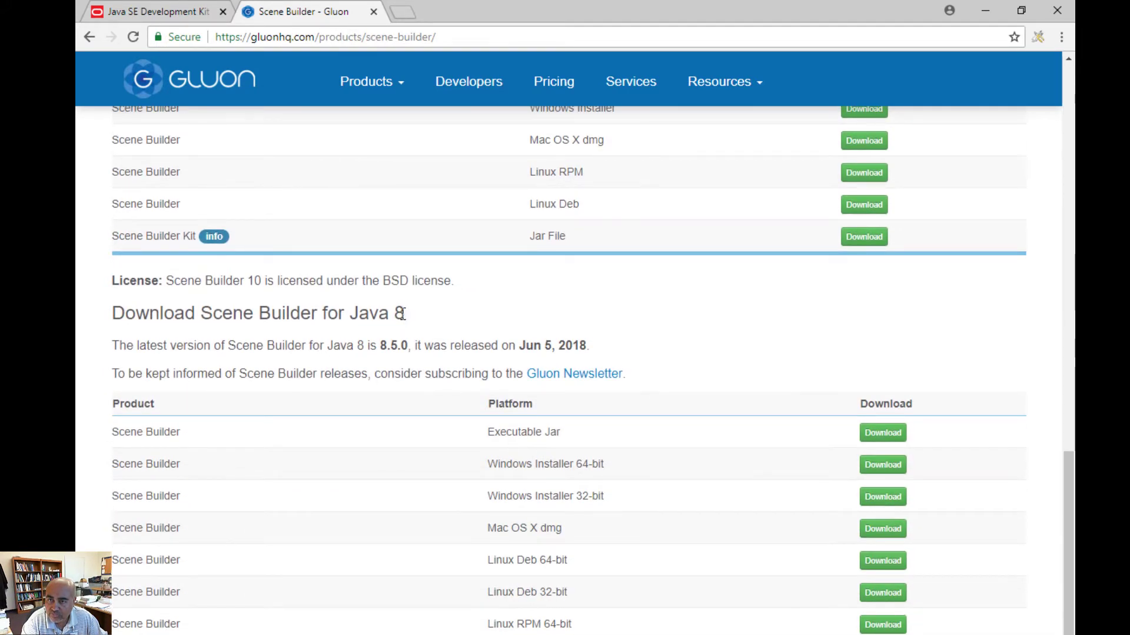
drag(404, 314, 359, 313)
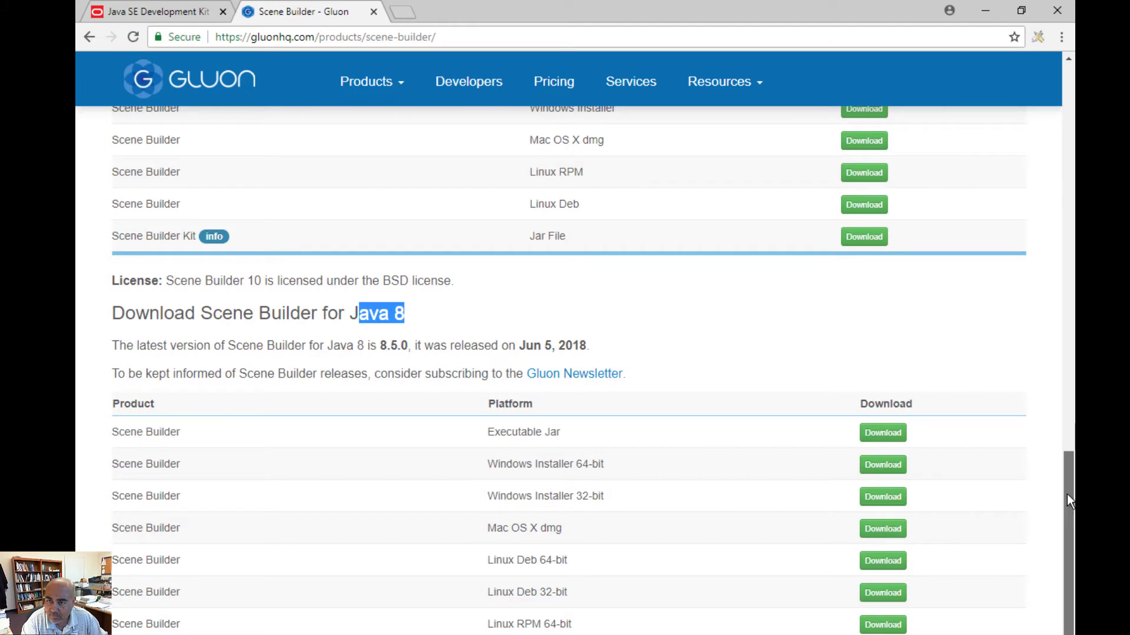
drag(1068, 495, 1072, 336)
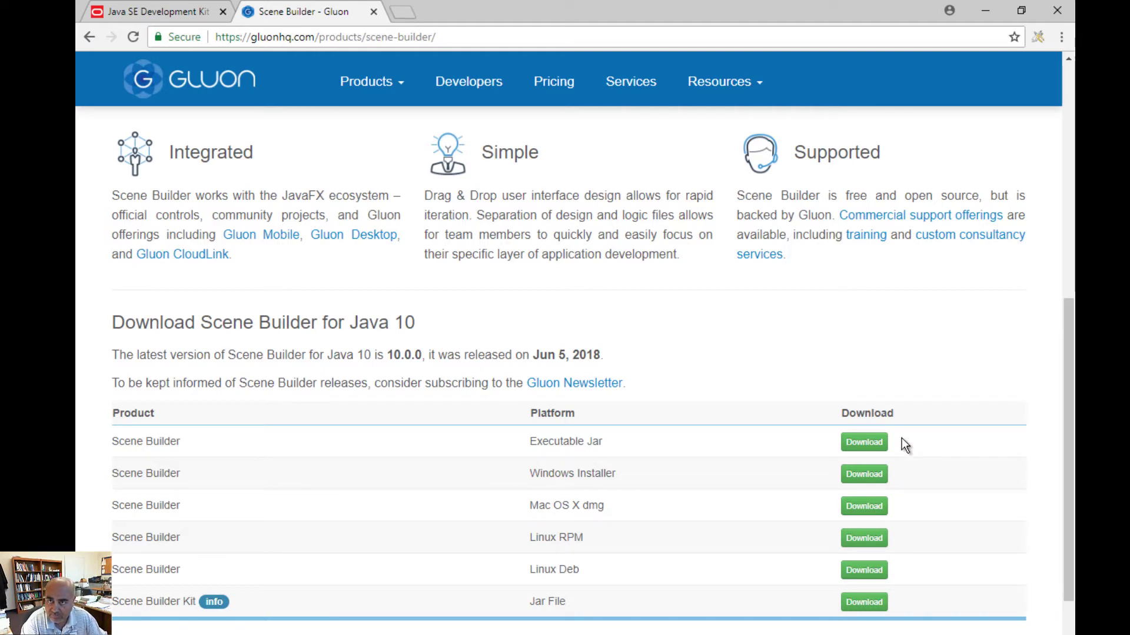
click(168, 13)
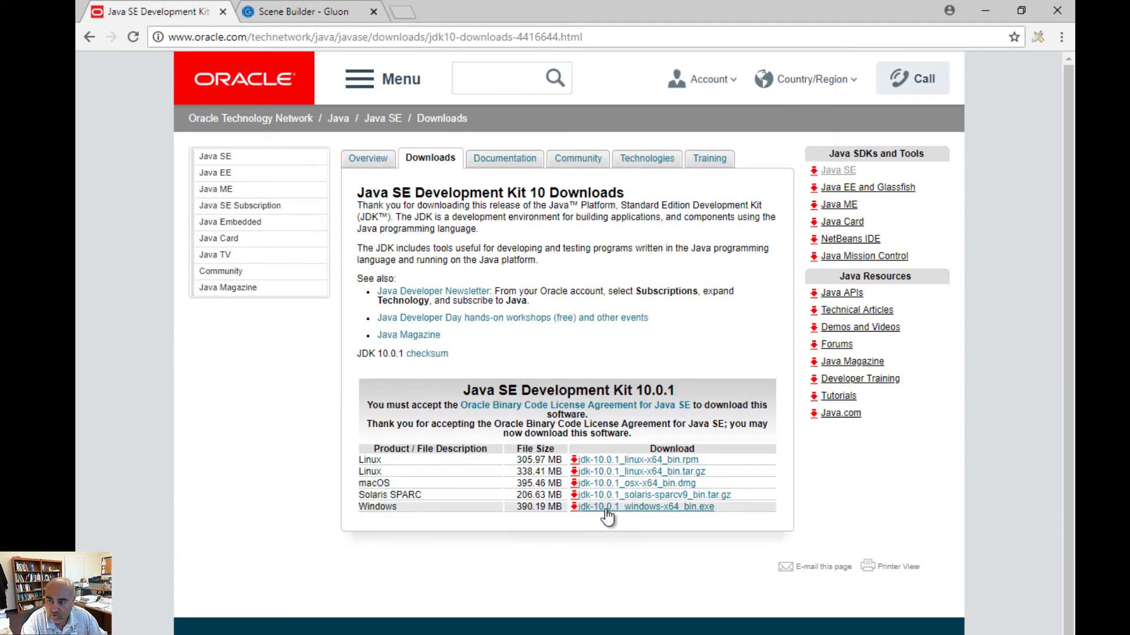
click(316, 11)
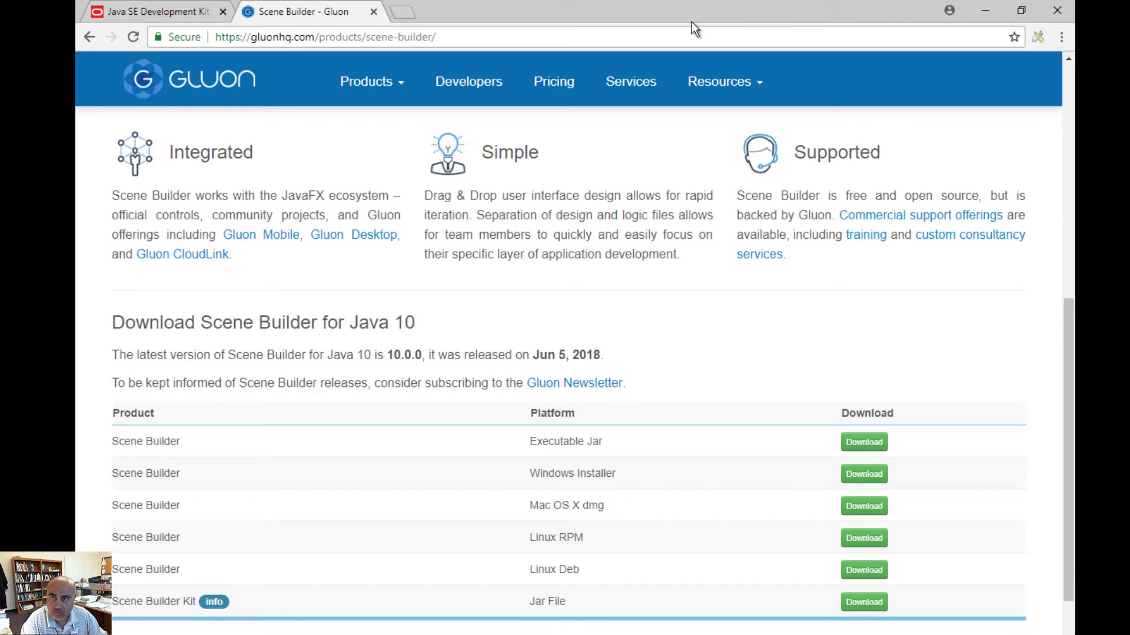
Switch to Scene Builder, maximize its window, and show the container components in the library.
drag(691, 22, 75, 300)
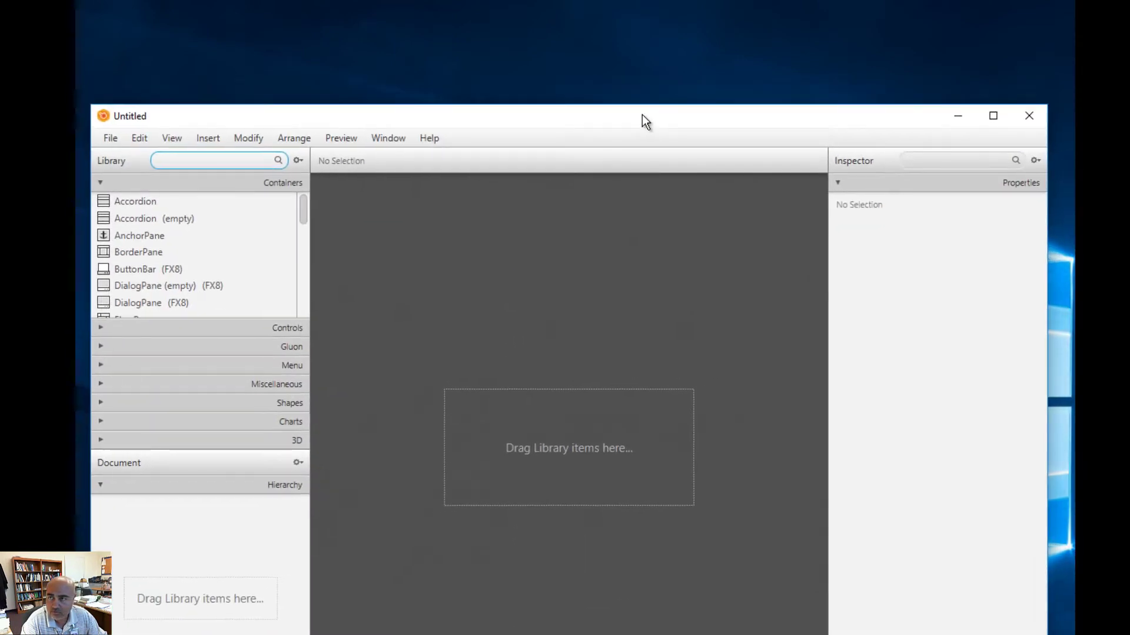
click(993, 116)
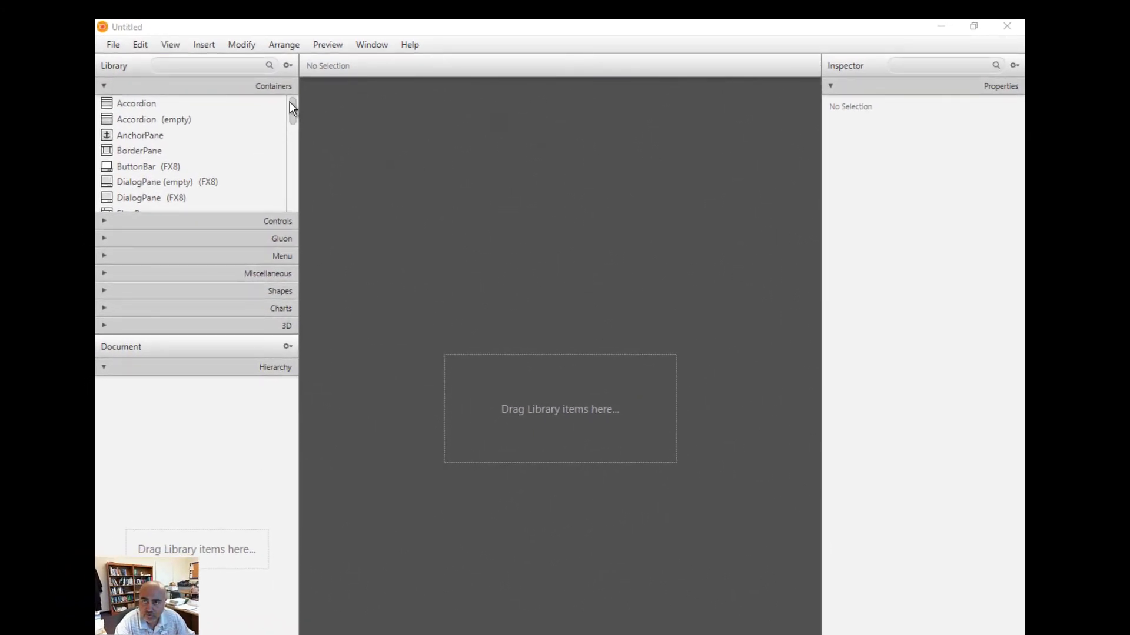
click(105, 89)
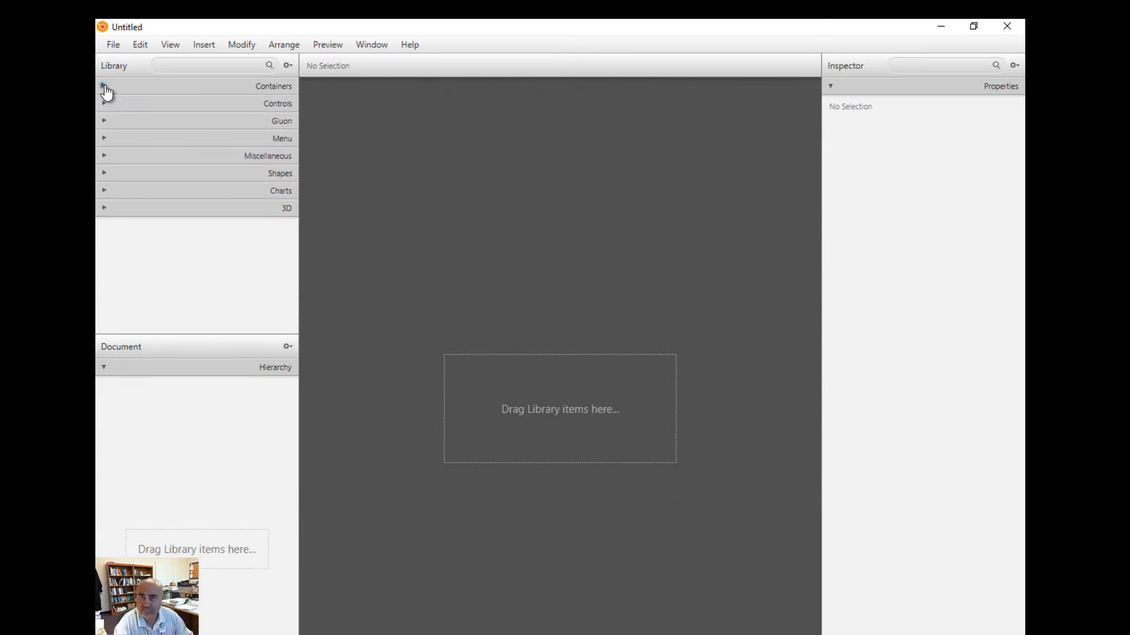
click(105, 90)
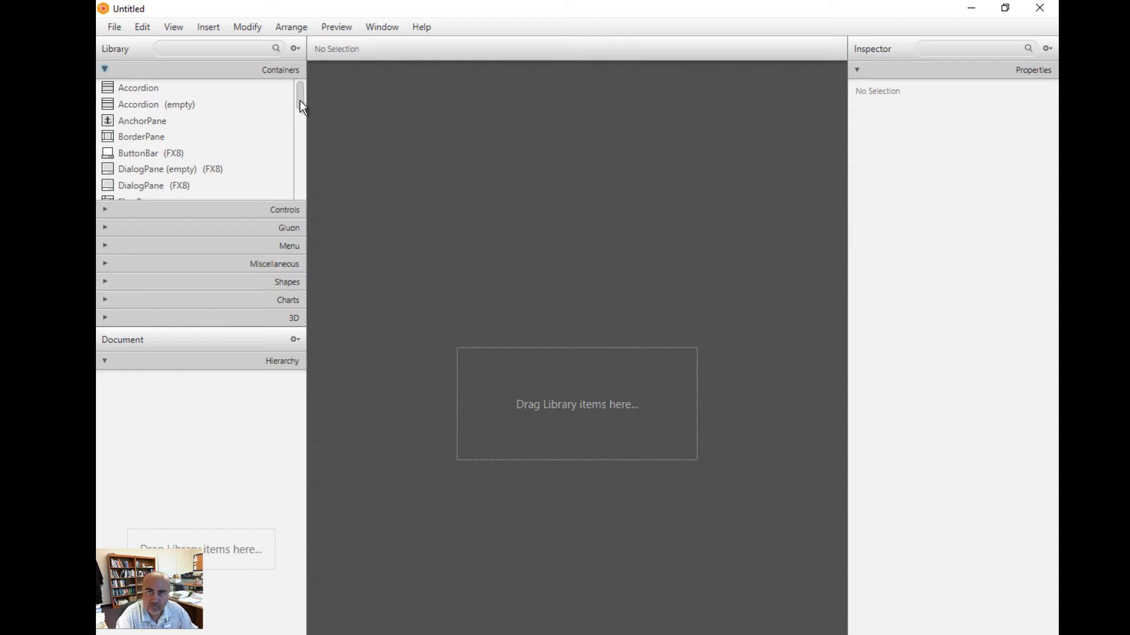
Add a VBox container from the library to the empty design canvas as the root element.
scroll(300, 120, down, 1)
drag(299, 119, 298, 202)
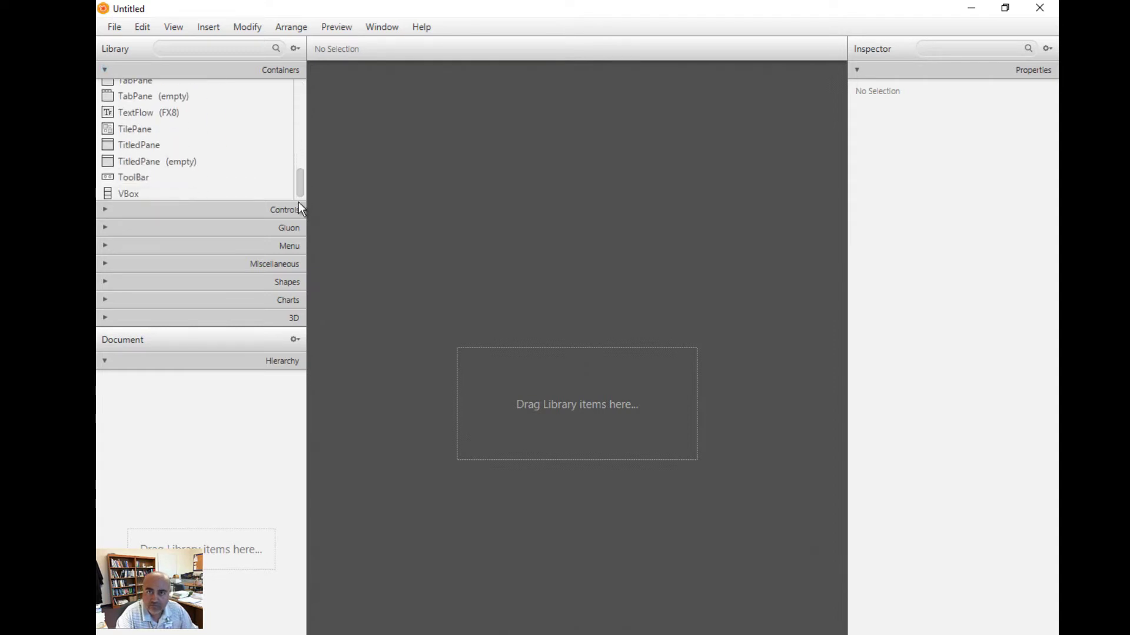
click(130, 199)
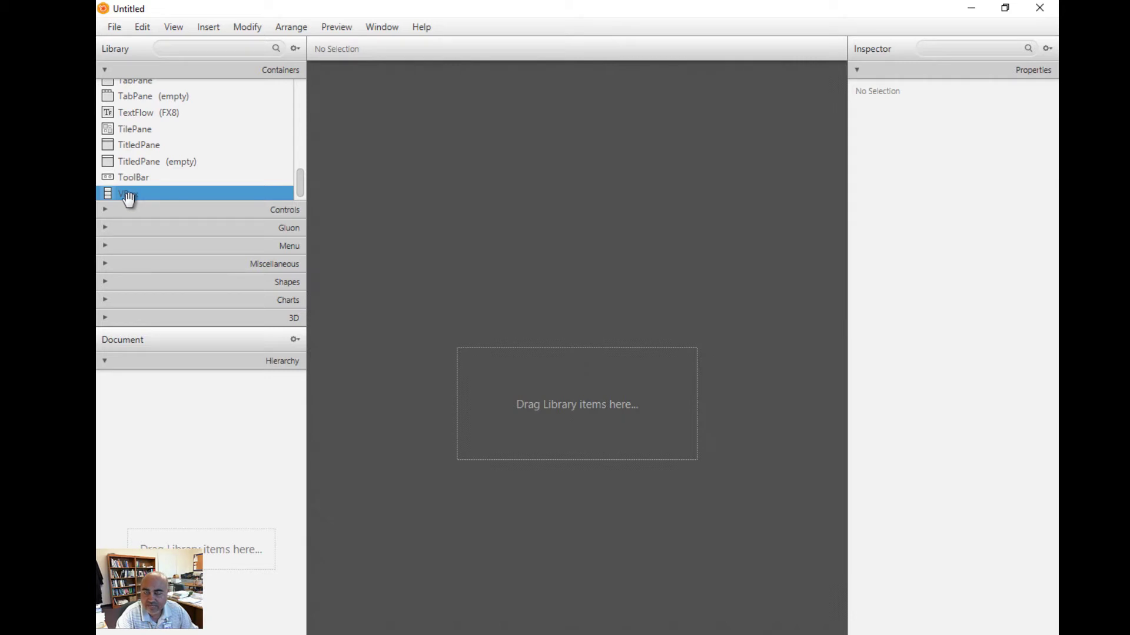
drag(129, 200, 593, 403)
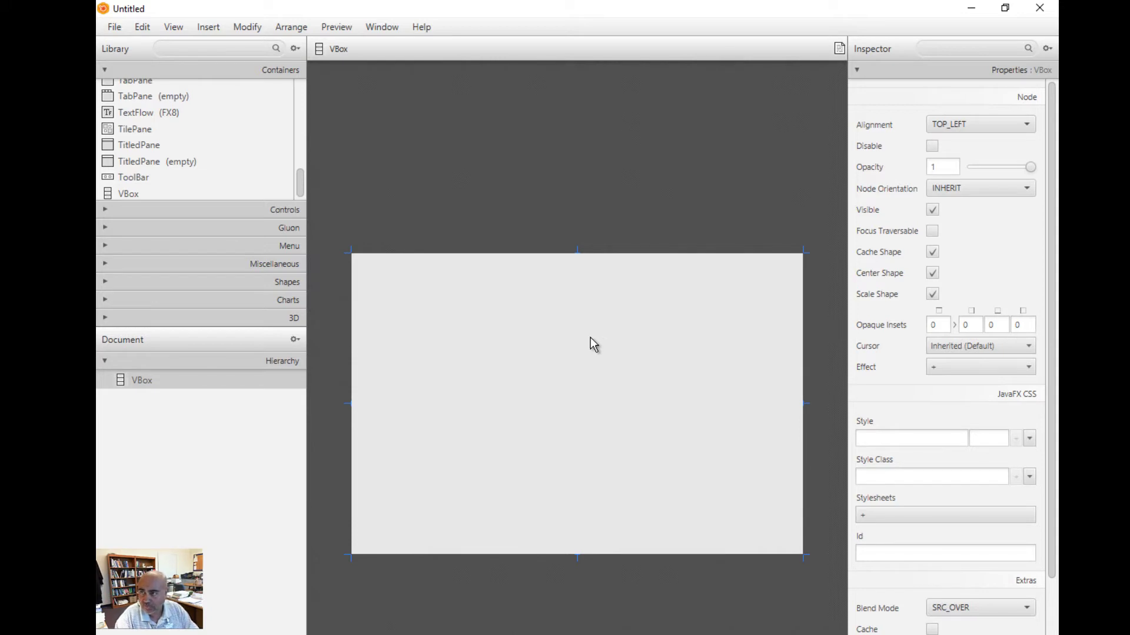
drag(137, 196, 577, 382)
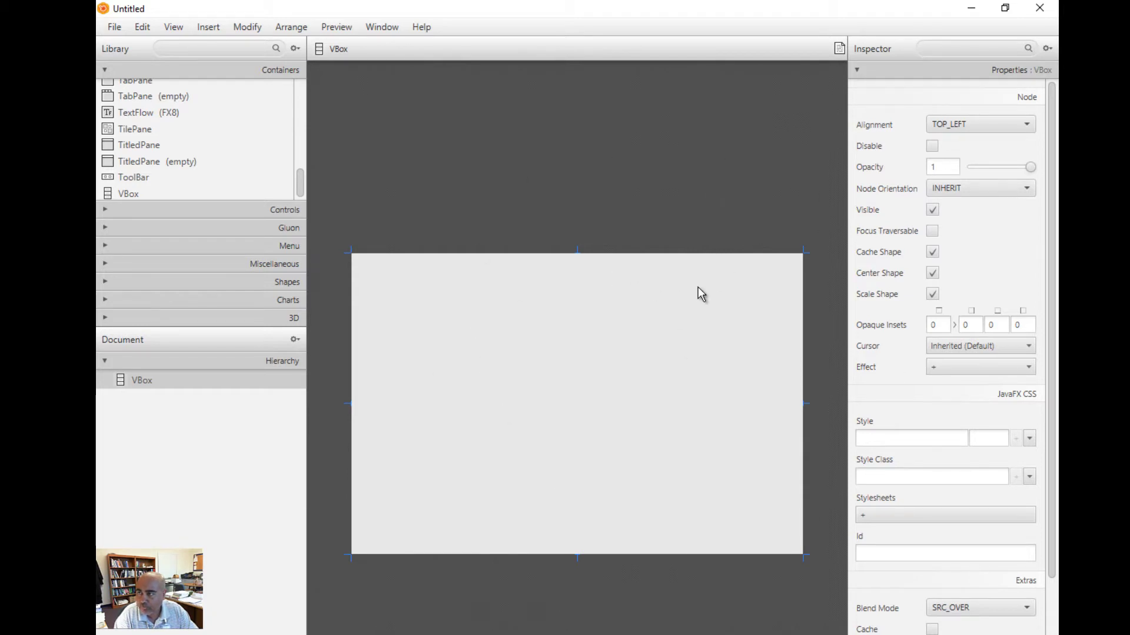
Set the alignment of the VBox to CENTER.
click(1026, 124)
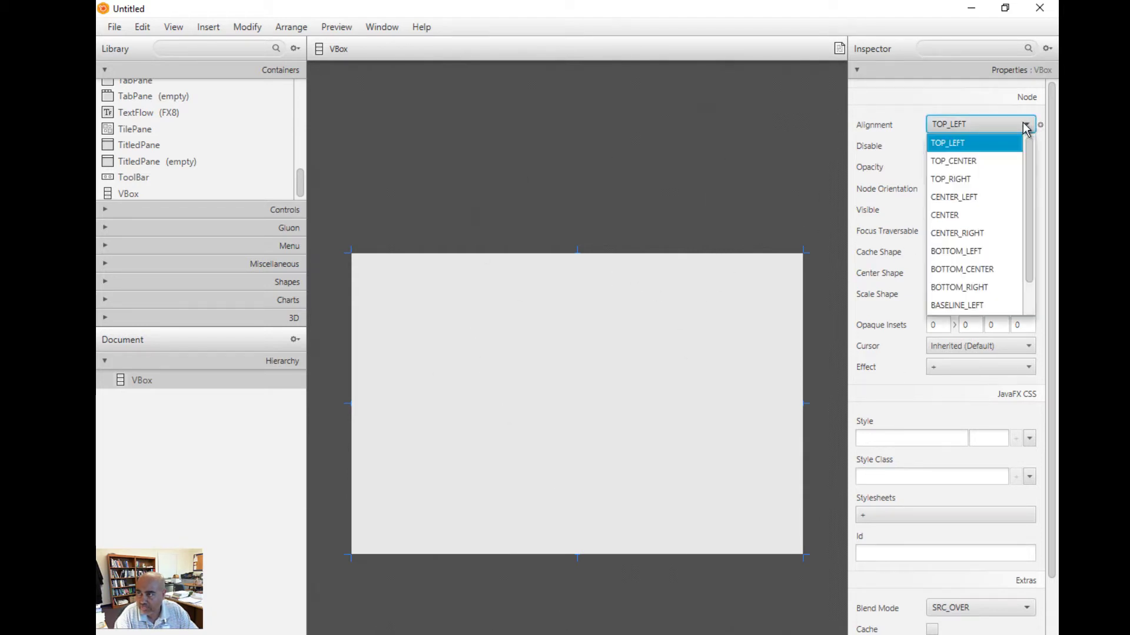
click(946, 217)
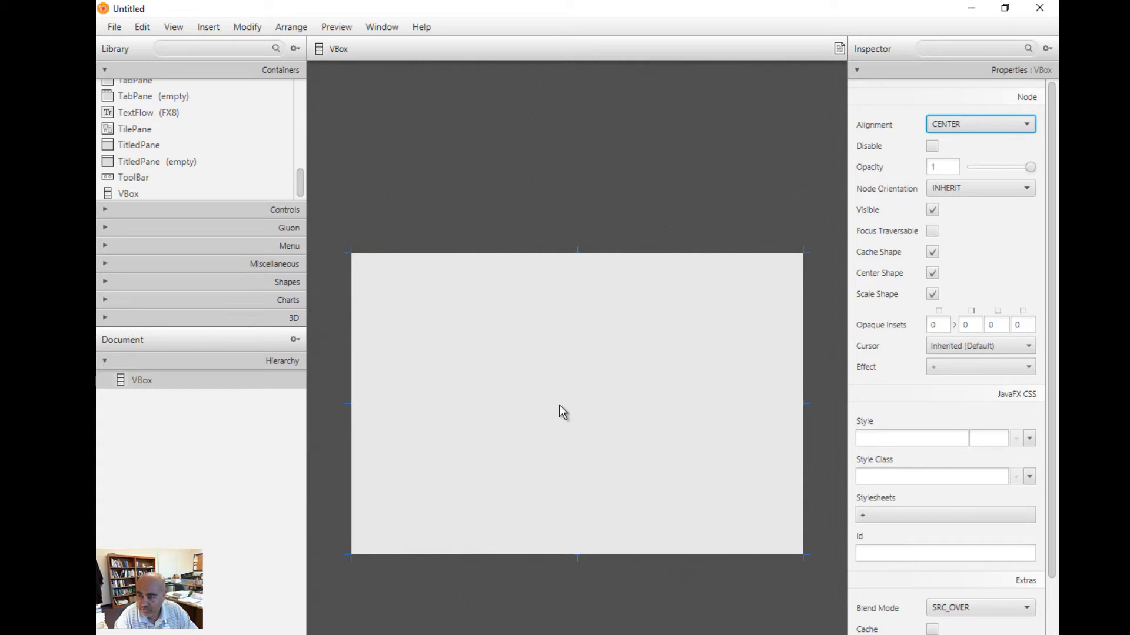
click(1026, 123)
click(960, 180)
click(1026, 123)
click(960, 217)
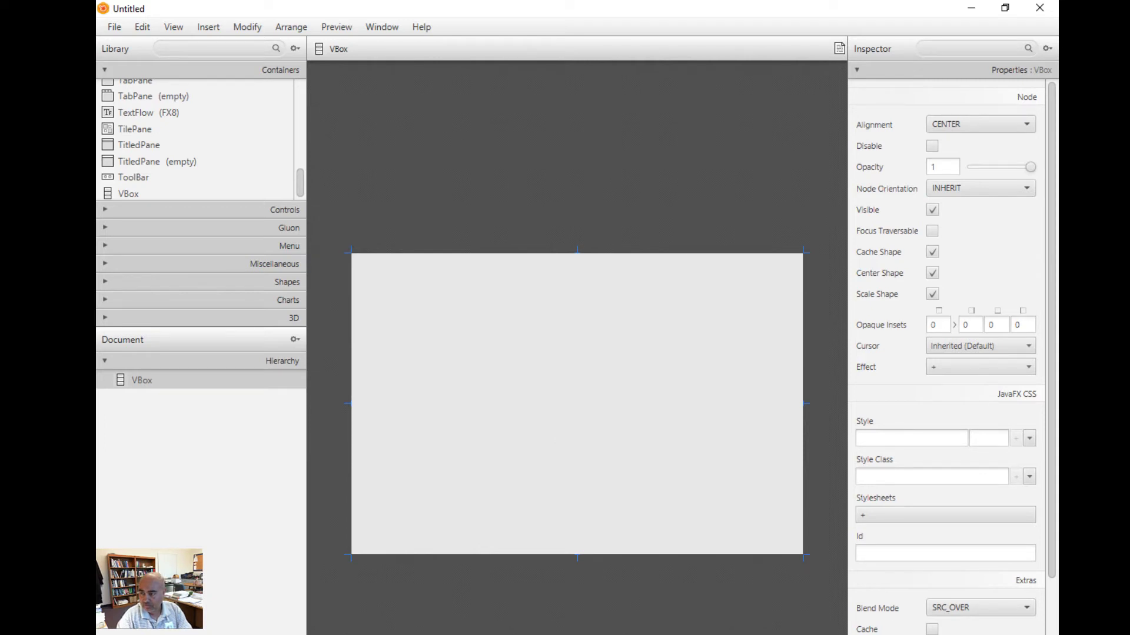
Set the preferred width of the VBox to 700 in its layout settings.
key(ctrl+alt+2)
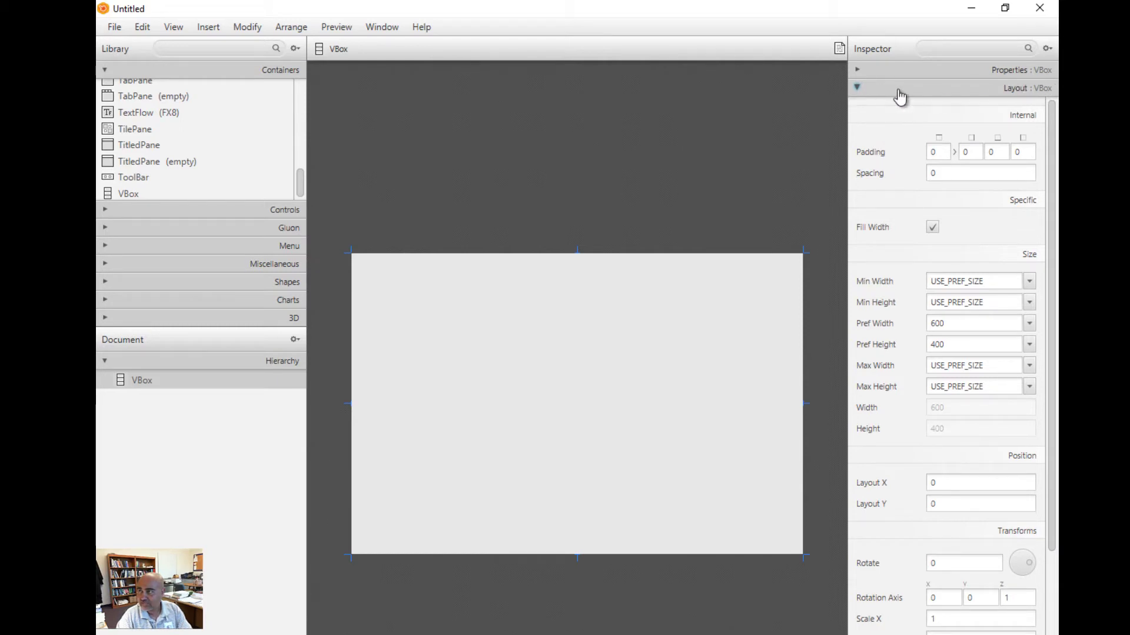
click(859, 91)
double_click(954, 323)
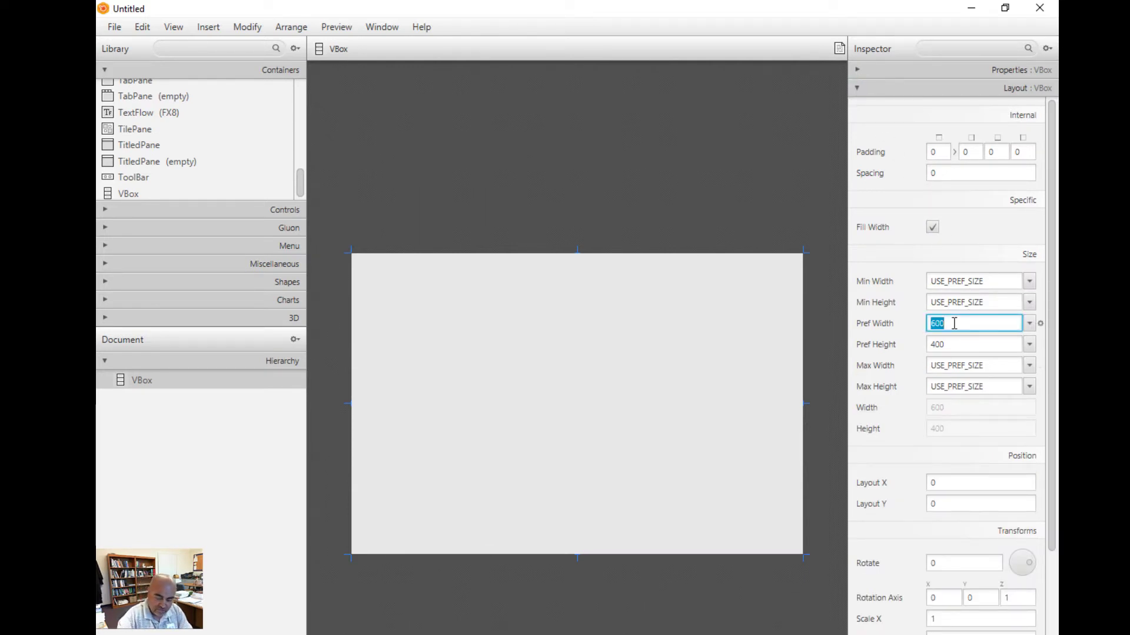
text(800)
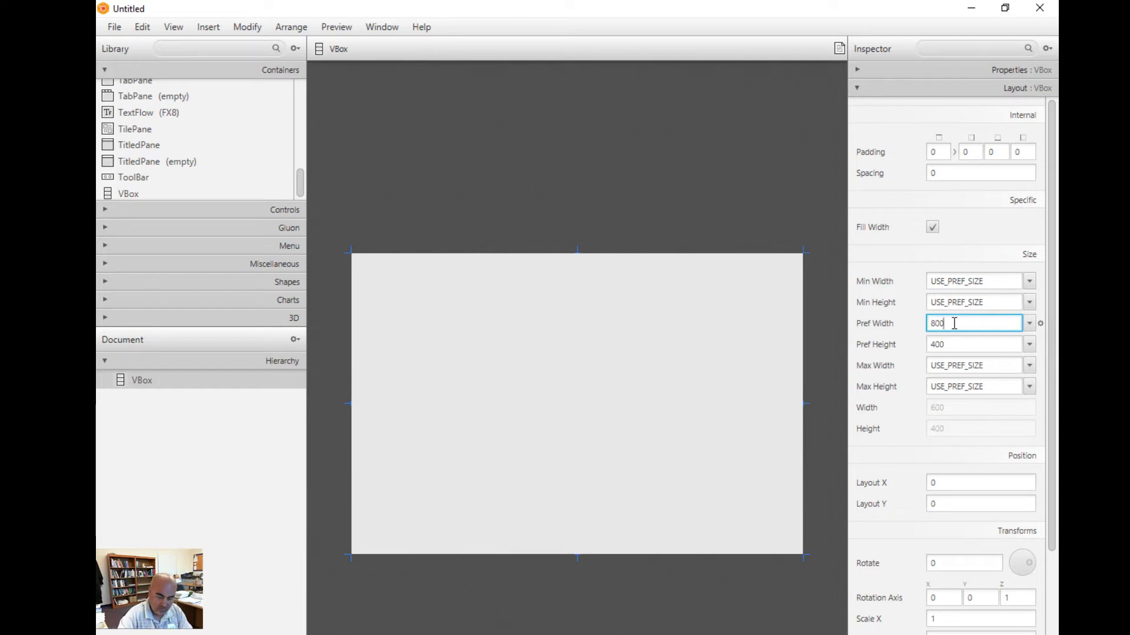
key(BackSpace)
key(BackSpace)
key(BackSpace)
text(700)
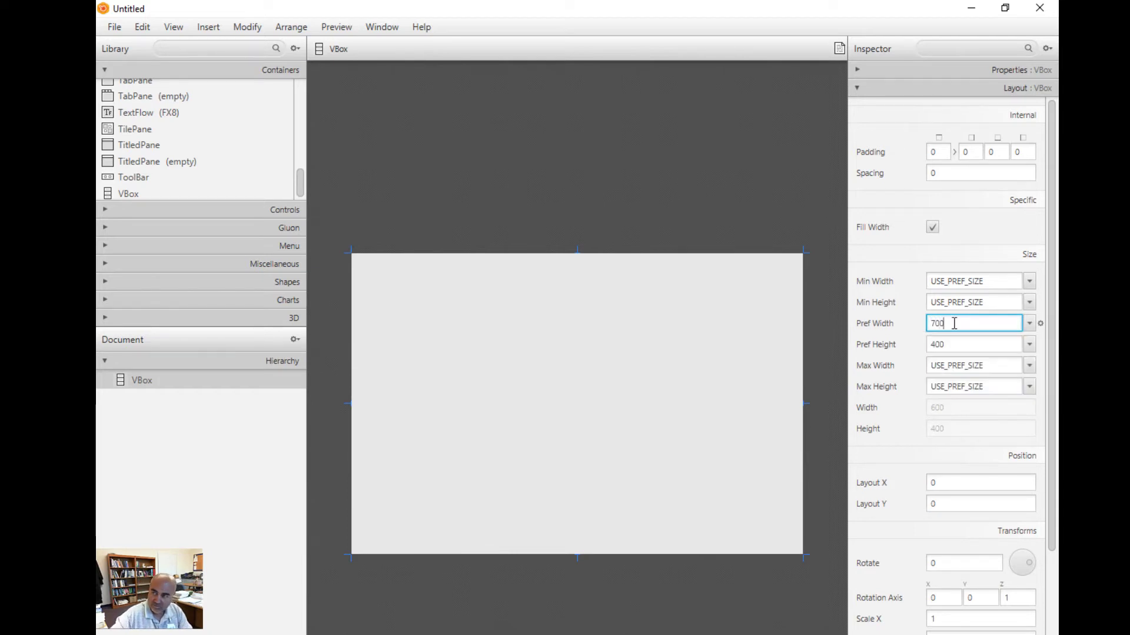
key(Tab)
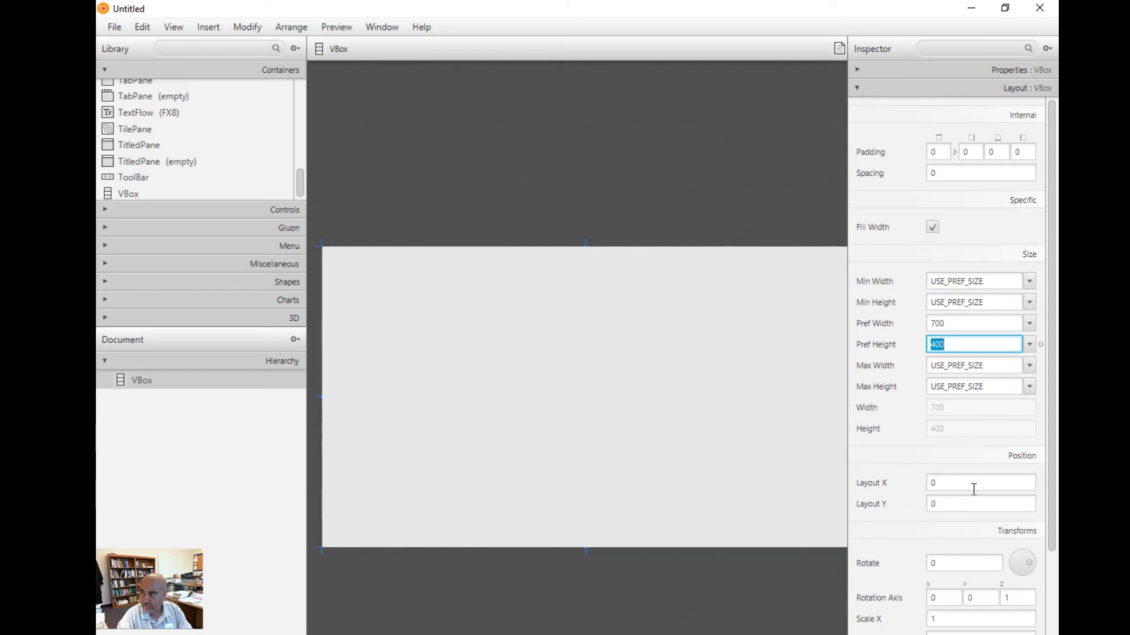
Set the preferred width of the VBox back to 600 and apply the value.
click(932, 323)
key(Delete)
text(6)
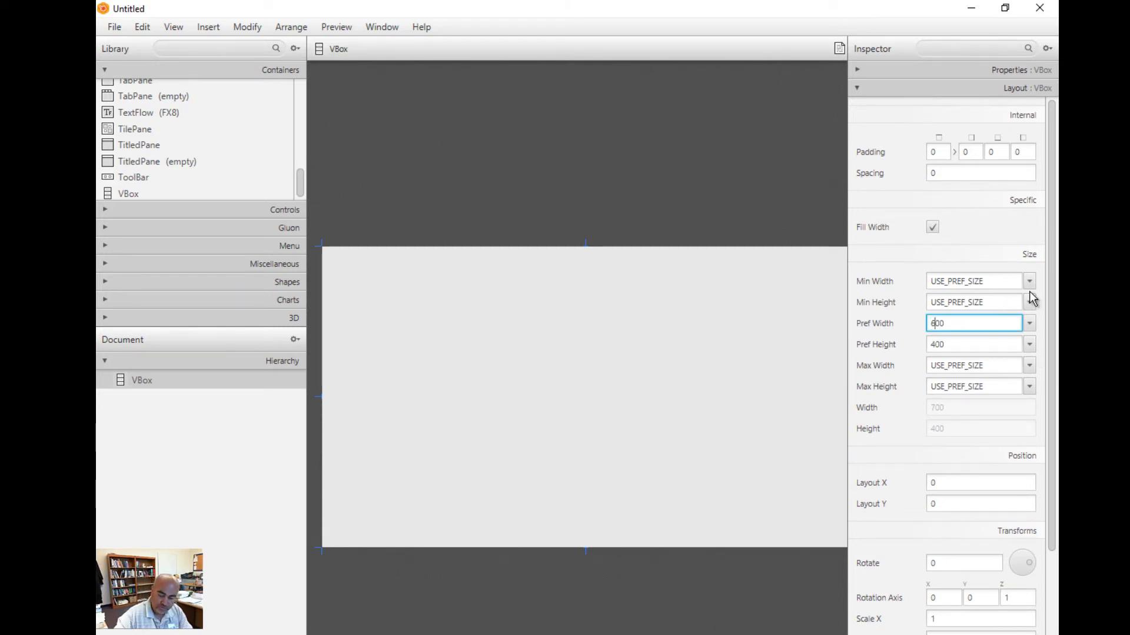
click(788, 581)
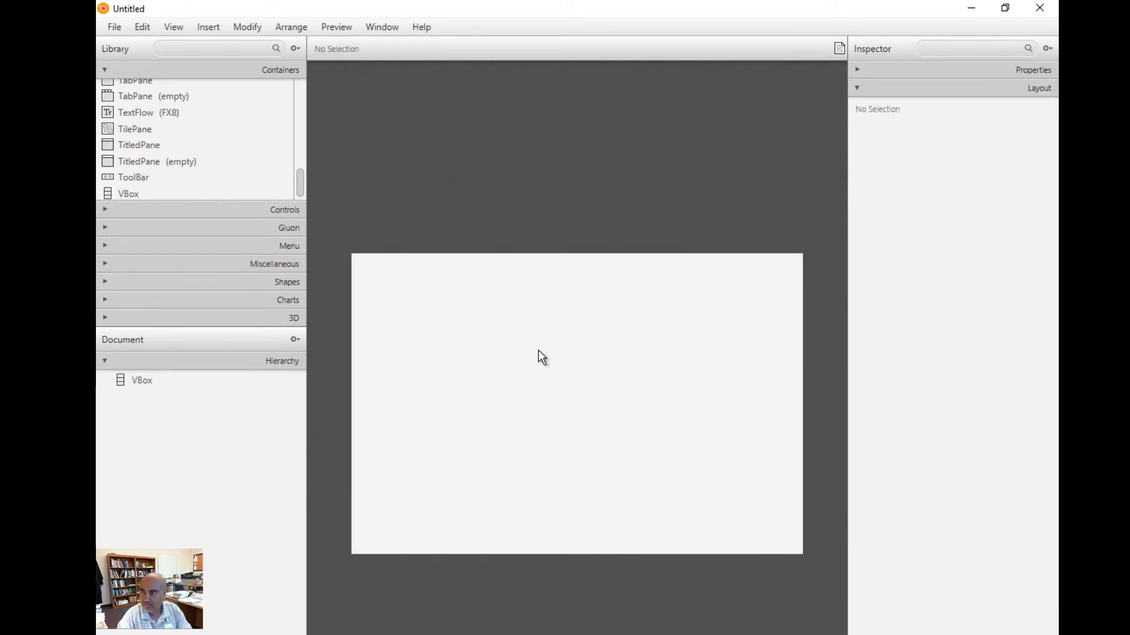
Select the VBox and review its code settings and its layout size settings.
click(654, 450)
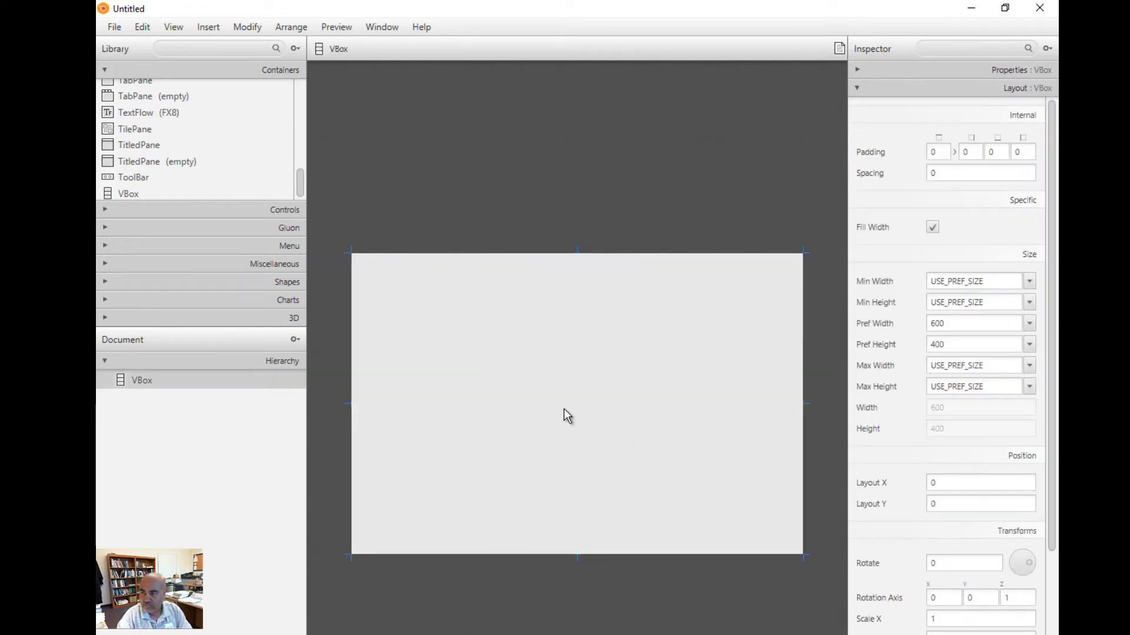
click(858, 89)
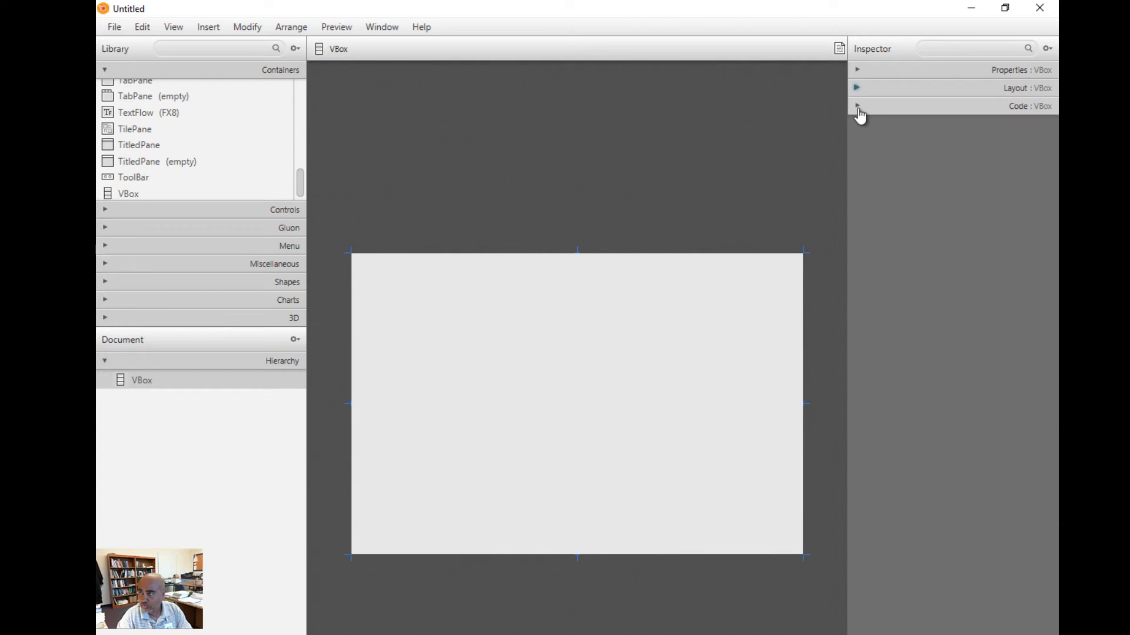
click(858, 110)
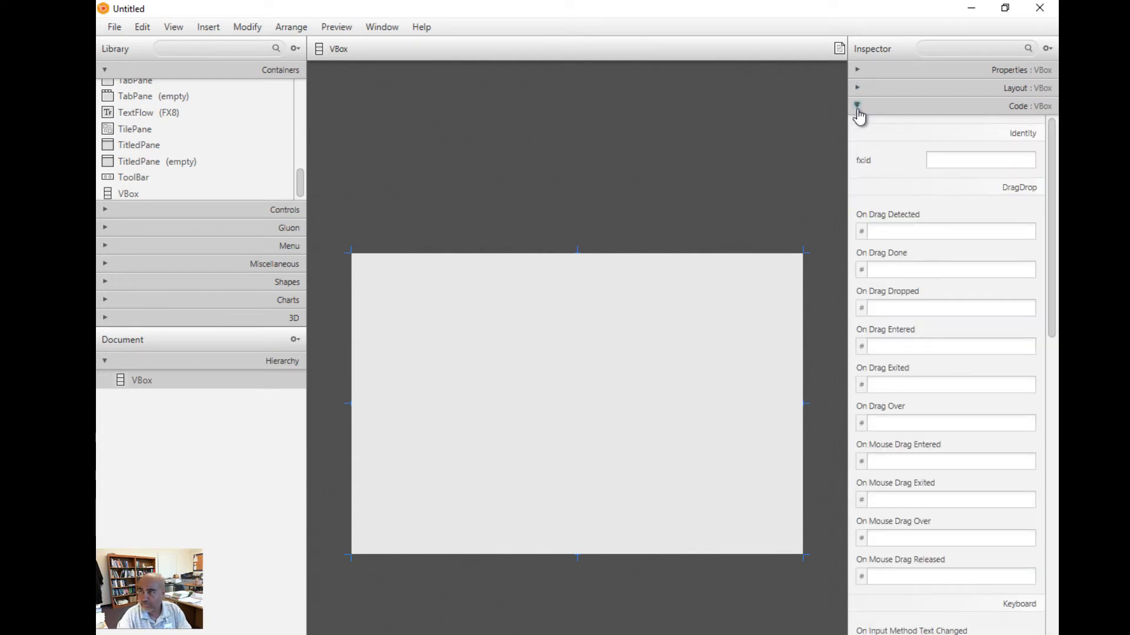
click(859, 111)
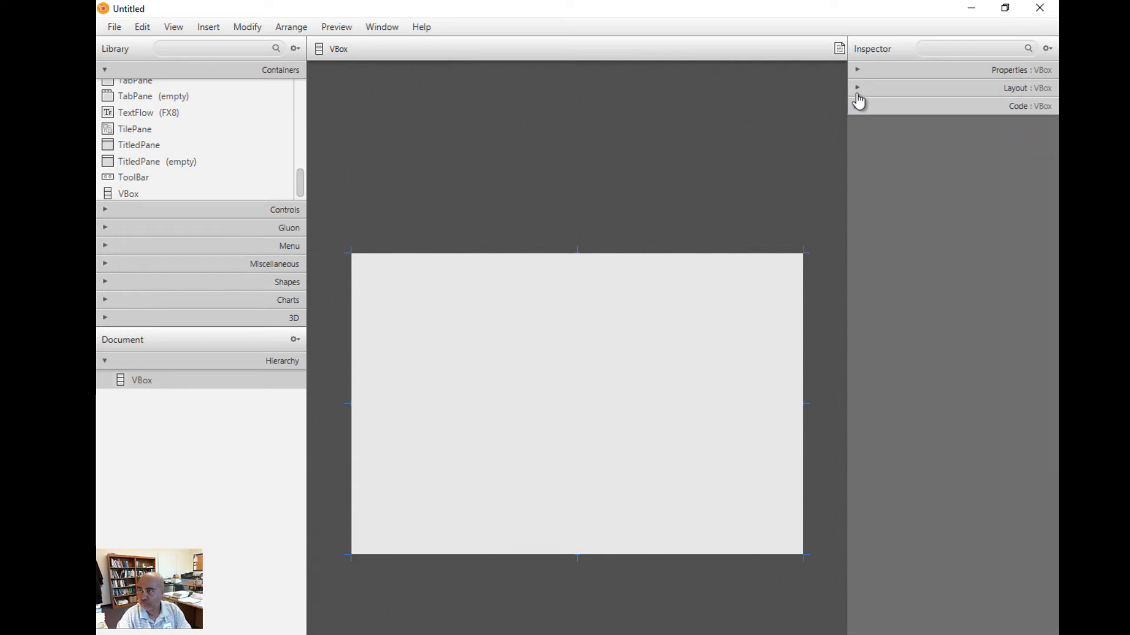
click(859, 91)
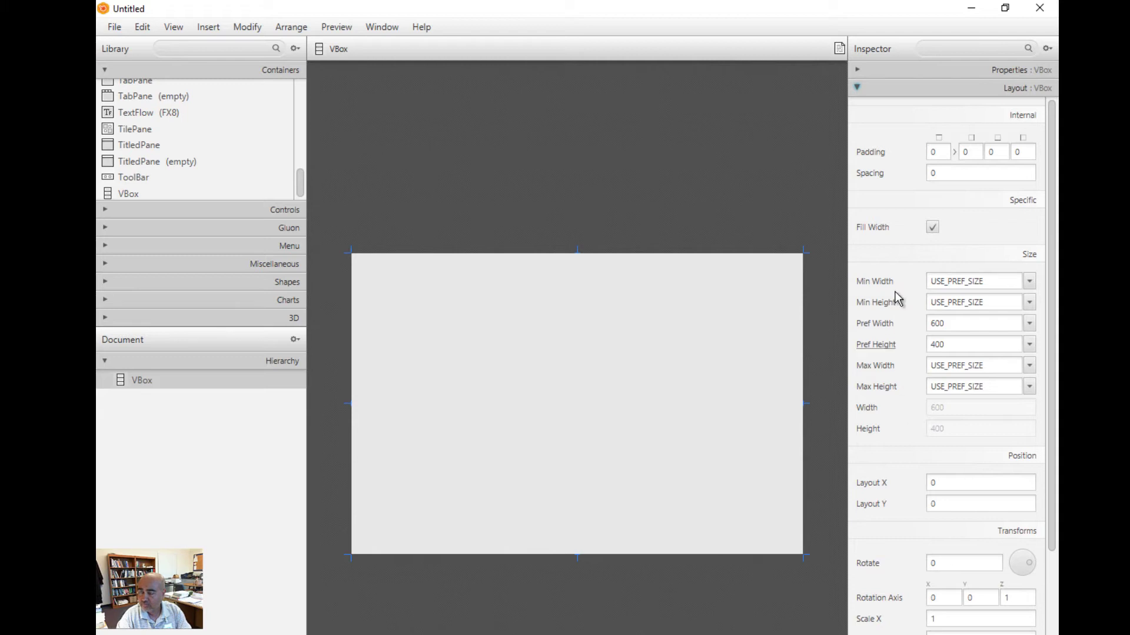
Add a Label control from the library to the centre of the VBox.
click(858, 73)
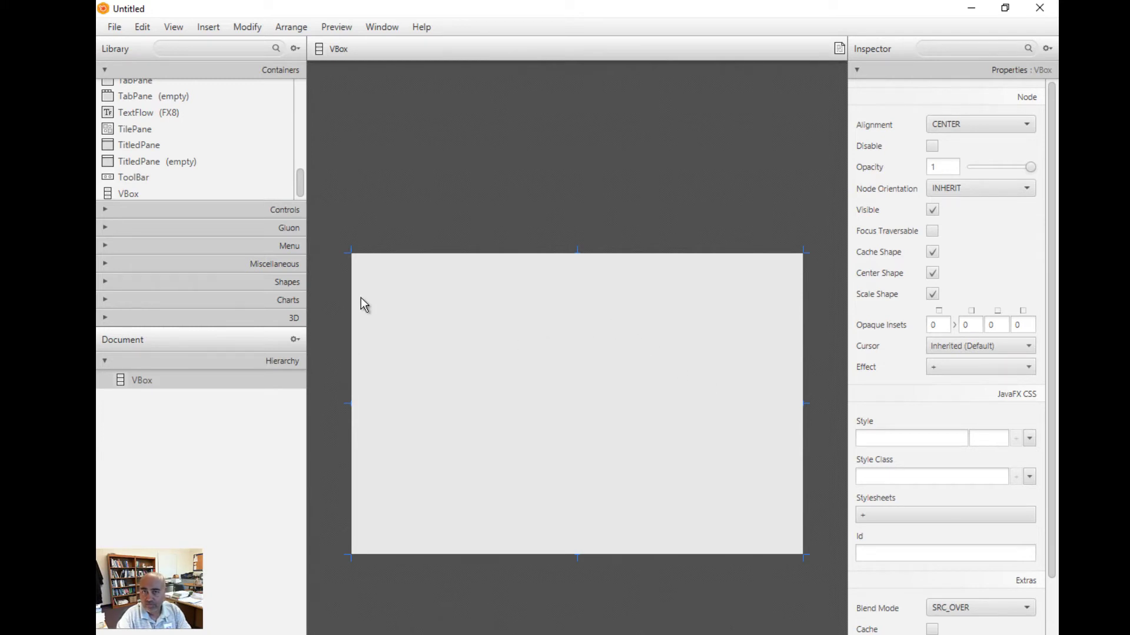
click(298, 192)
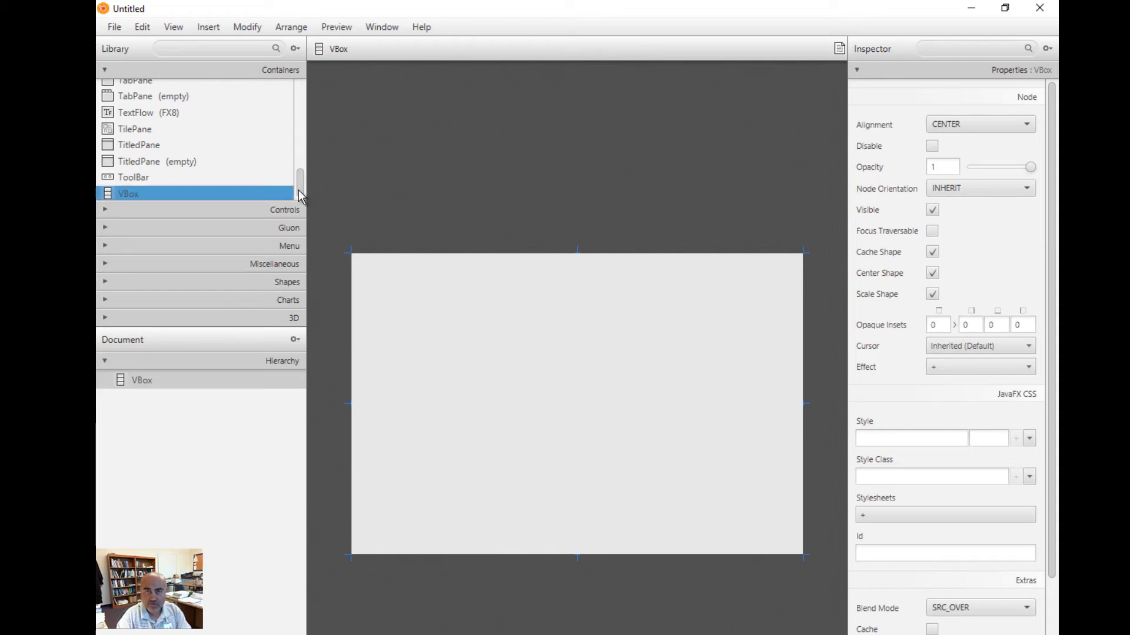
click(103, 212)
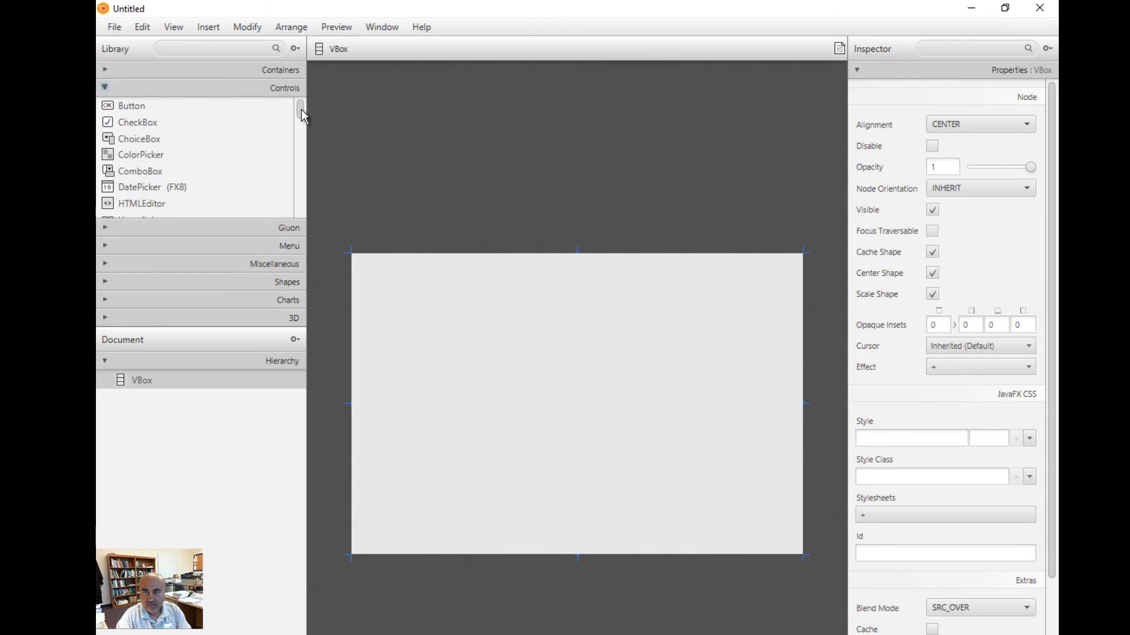
mouse_move(299, 116)
mouse_down()
mouse_move(288, 237)
mouse_move(304, 126)
mouse_up()
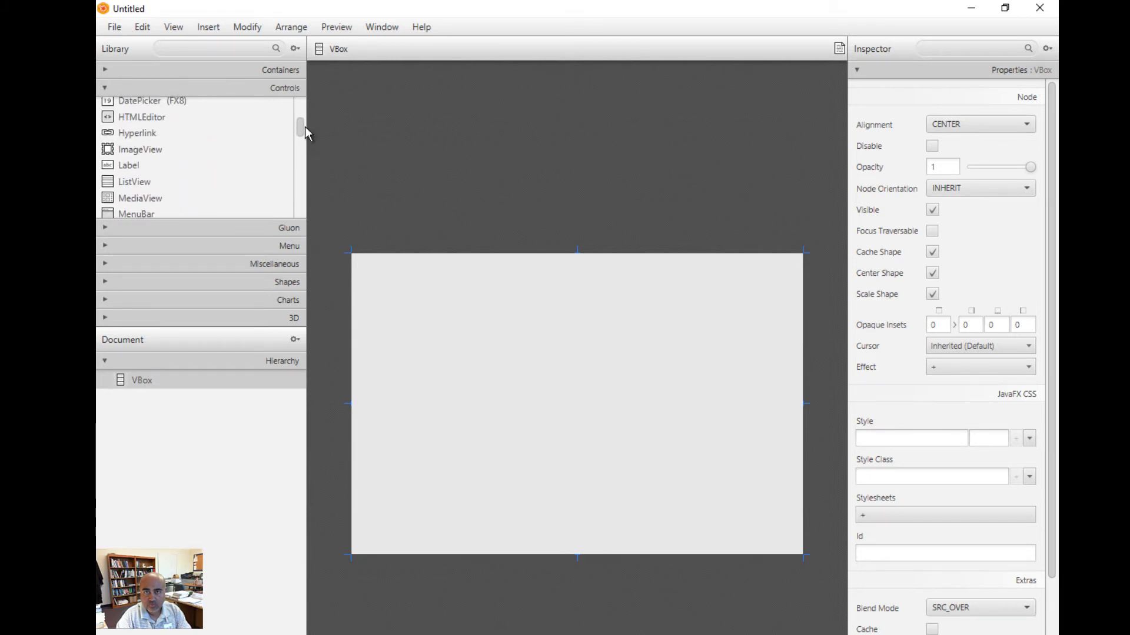
click(125, 165)
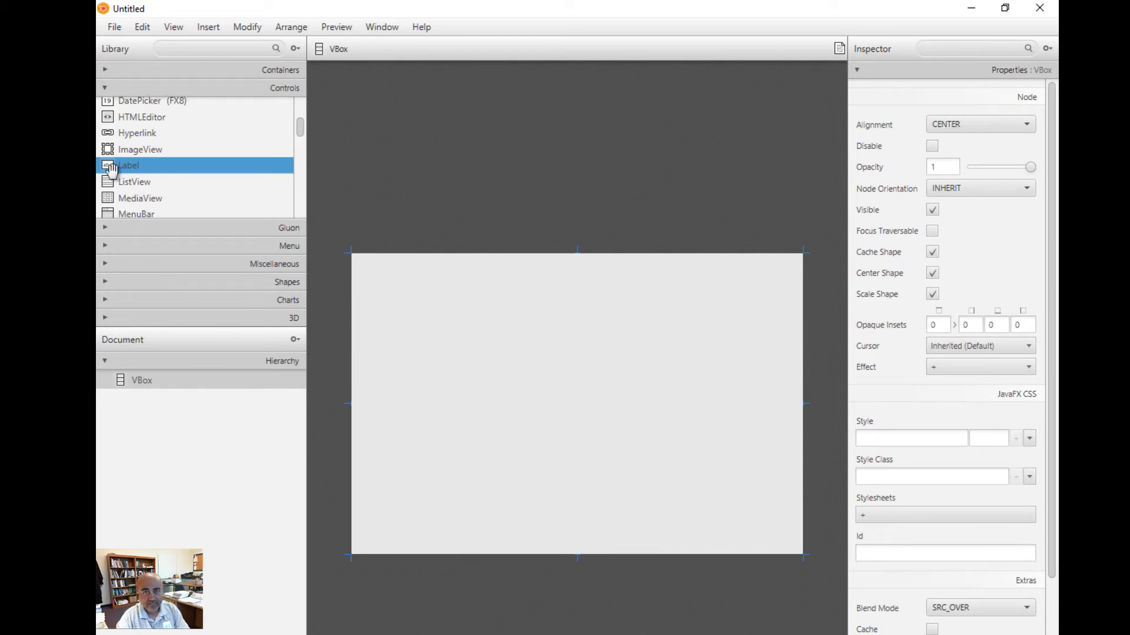
drag(112, 170, 567, 398)
click(593, 458)
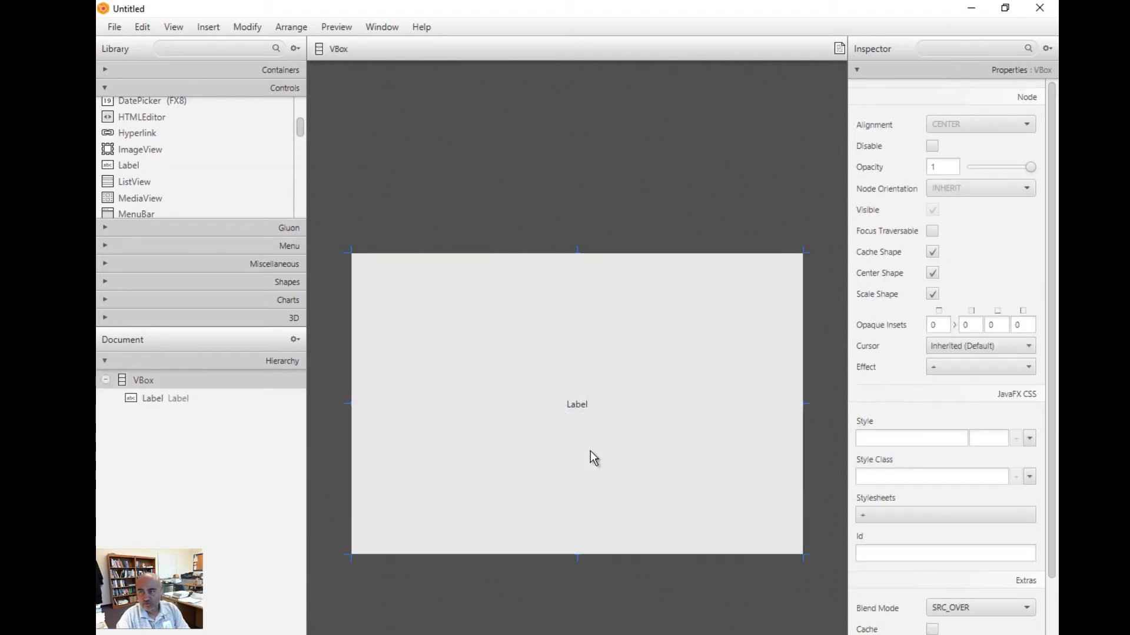
Set the label's text to "Welcome to COP 2800 @ Daytona State College" and apply it.
click(577, 407)
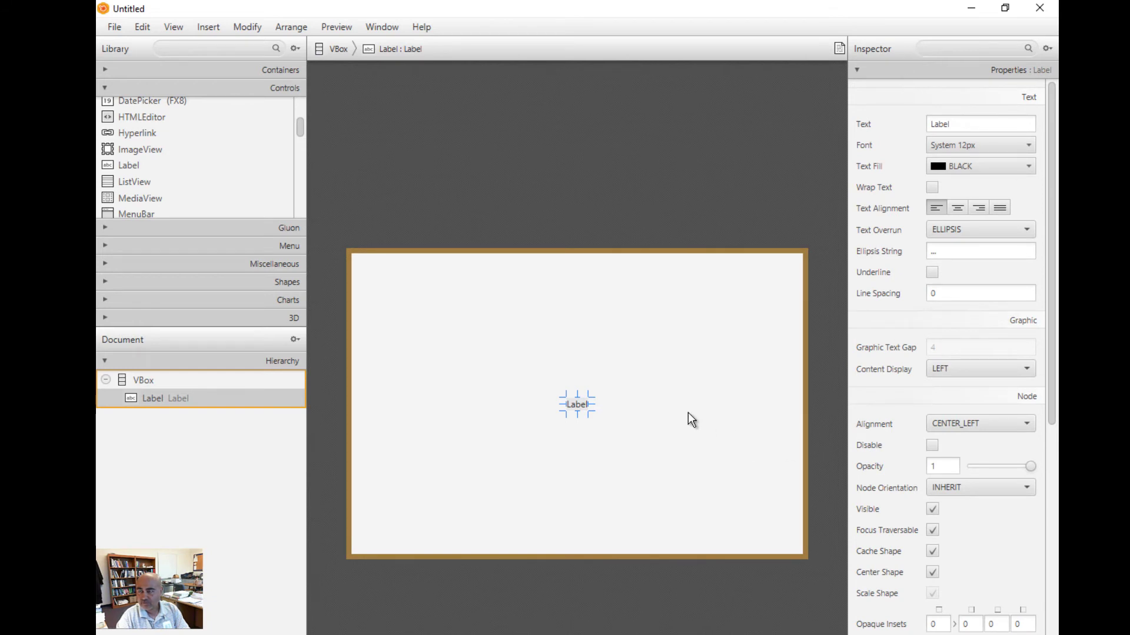
click(959, 123)
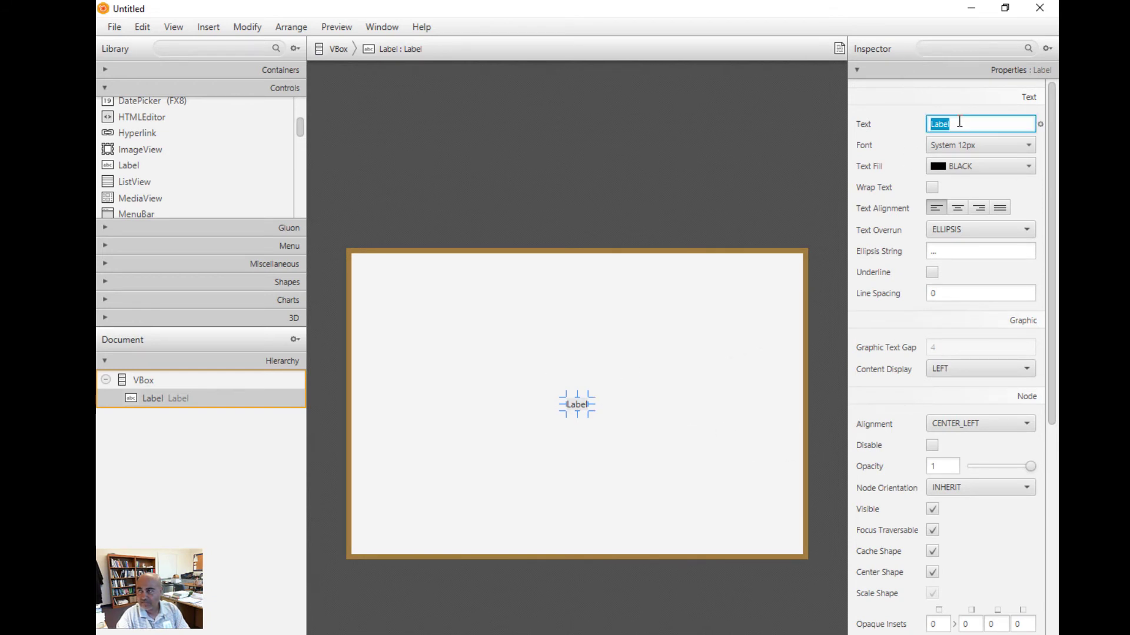
double_click(967, 124)
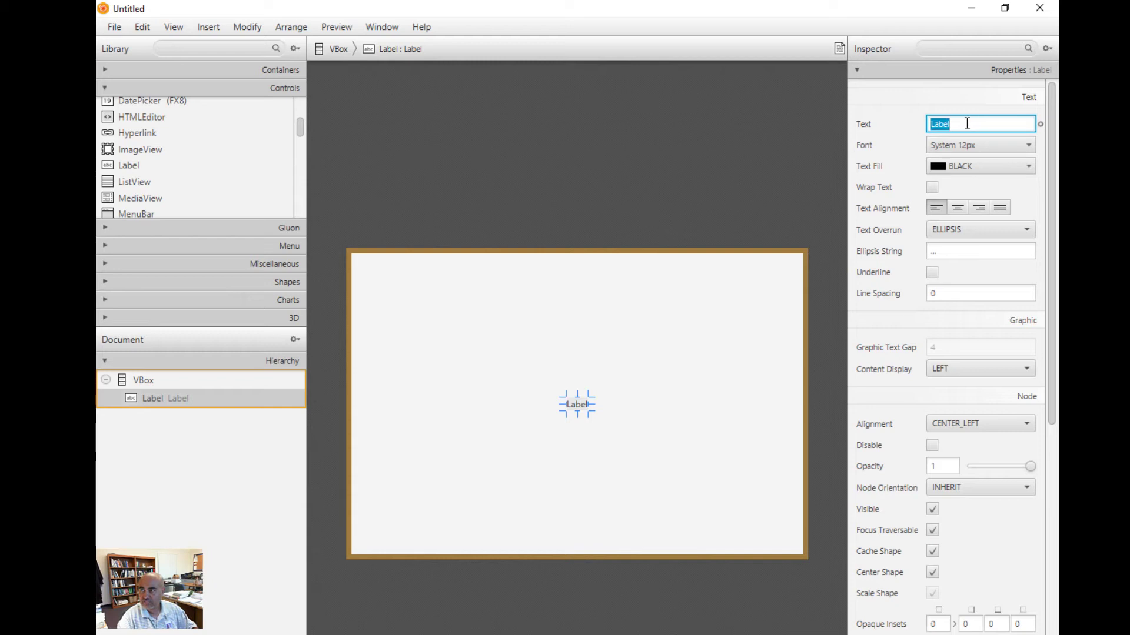
text(Welcom)
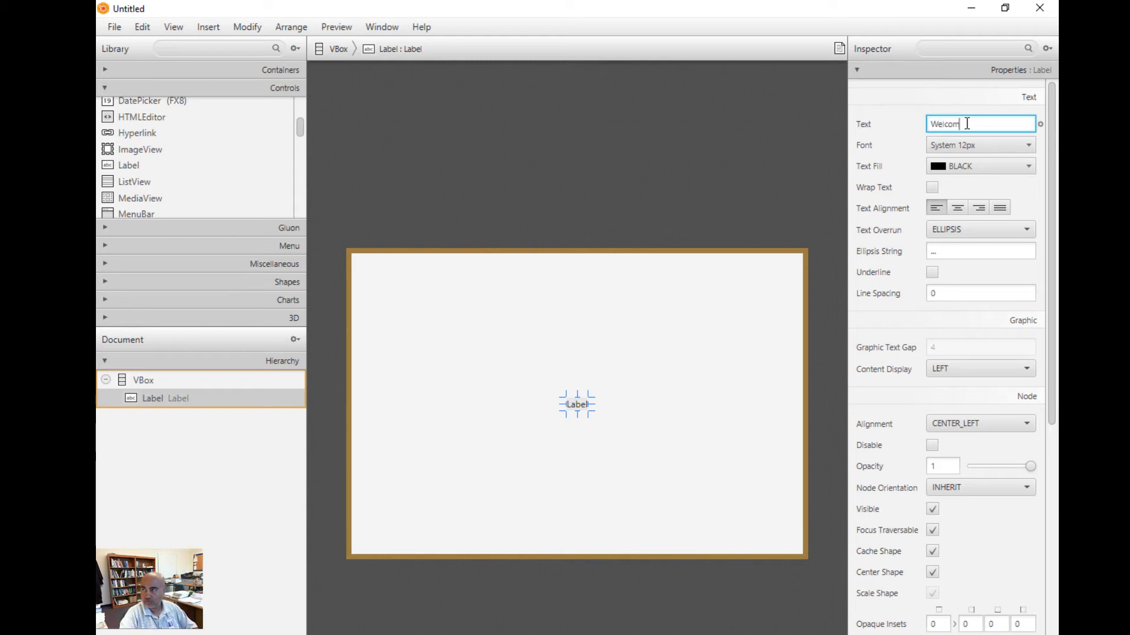
text(e to COP 2800)
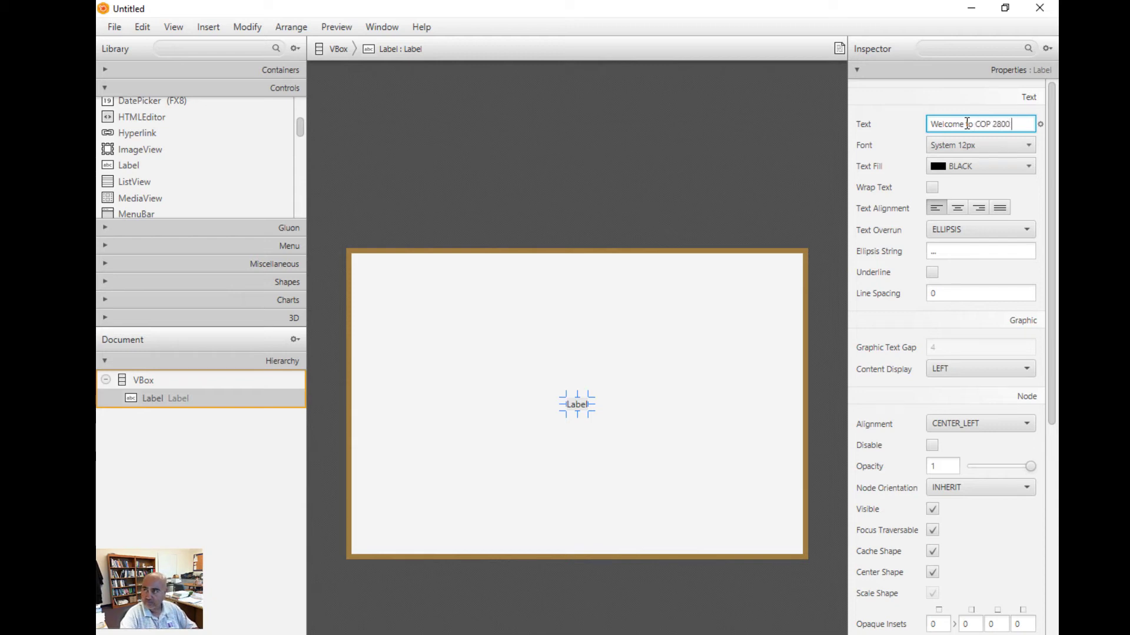
text( @ Daytona State)
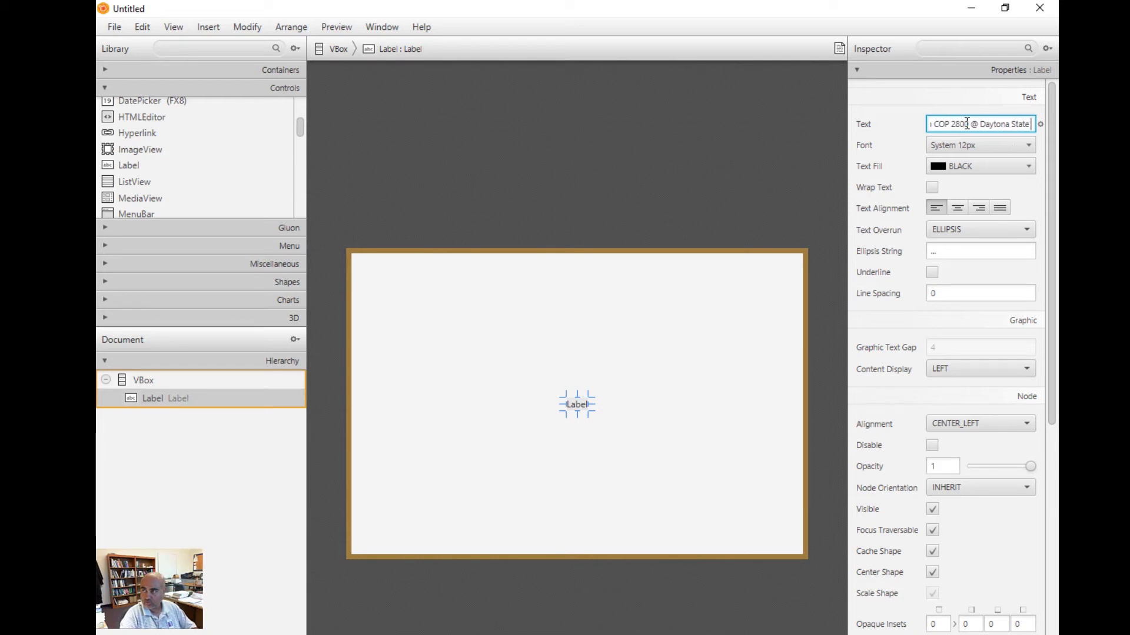
text( College)
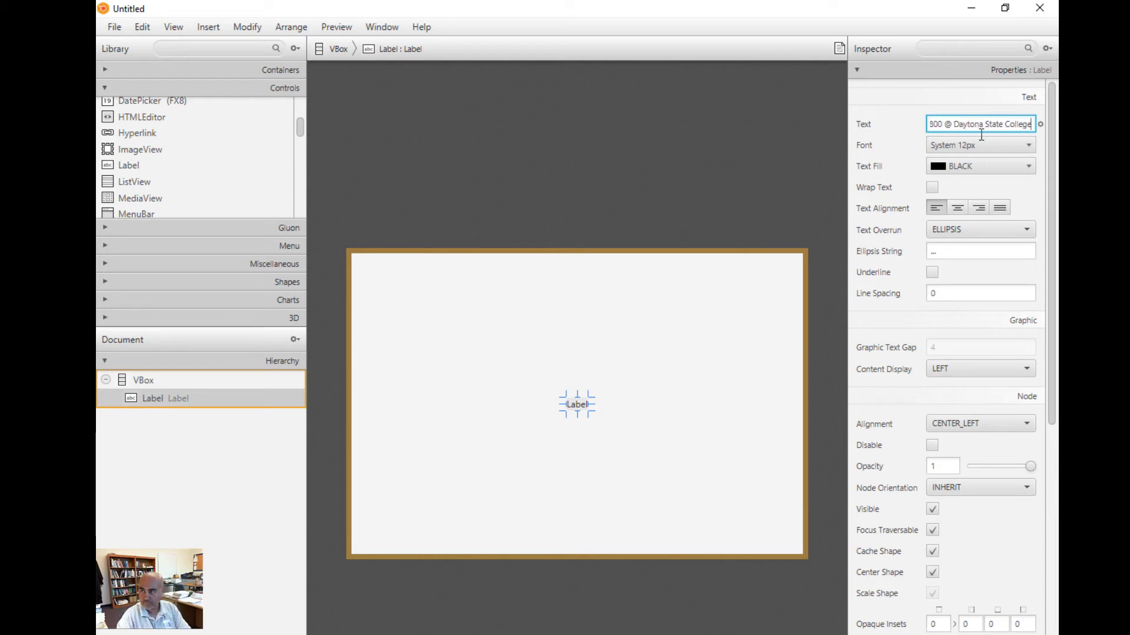
click(594, 469)
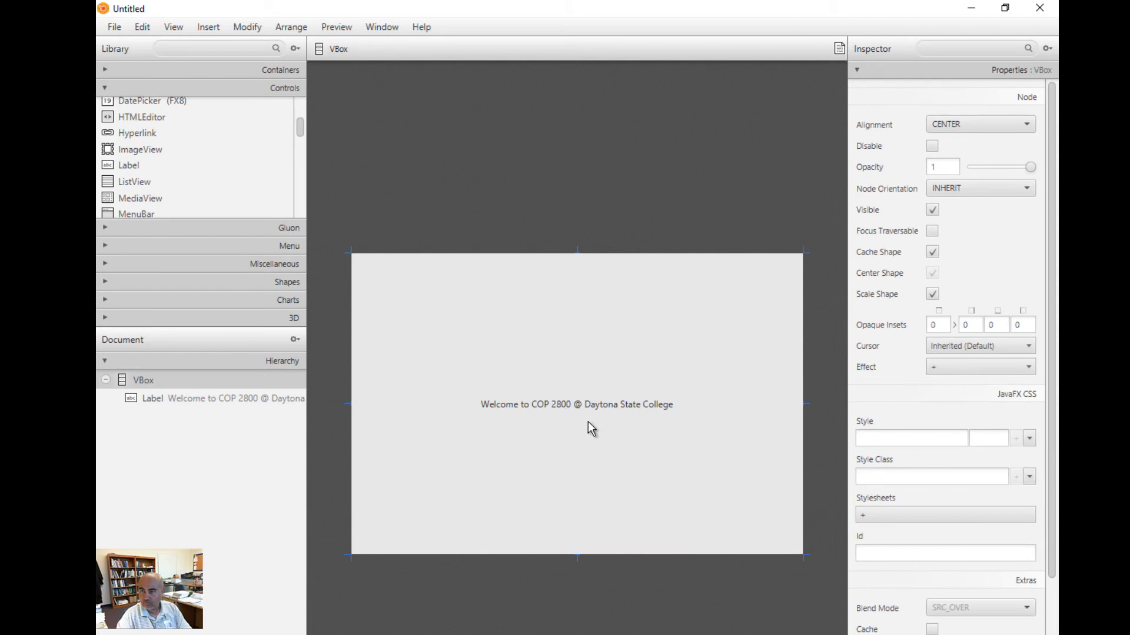
Format the welcome label's font as Calibri, Bold Italic, size 22.
click(612, 411)
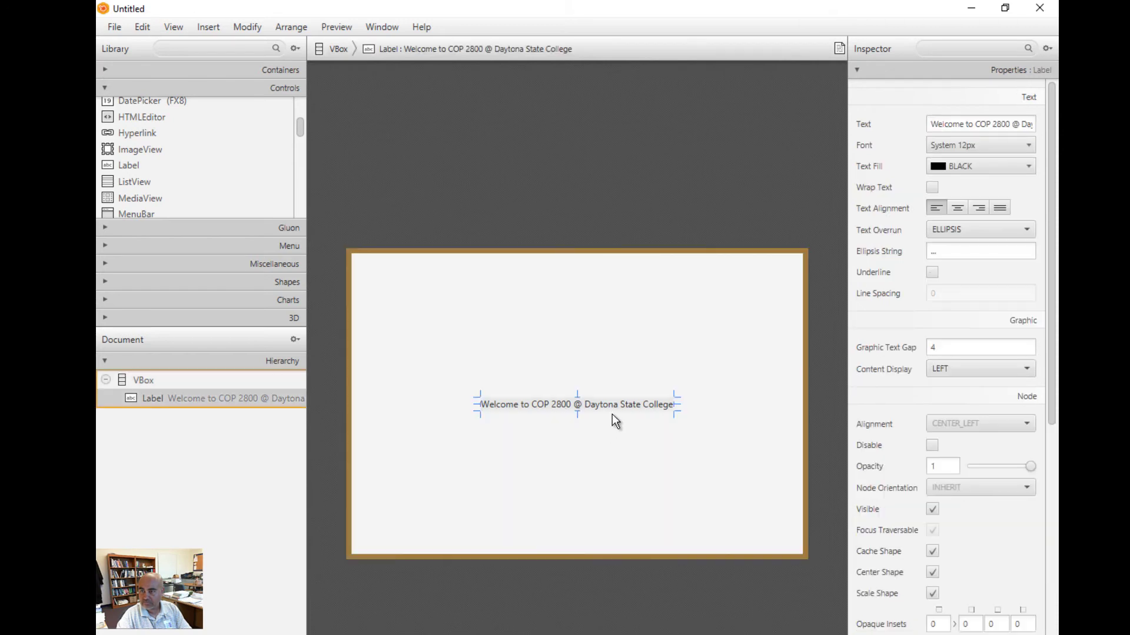
click(1027, 145)
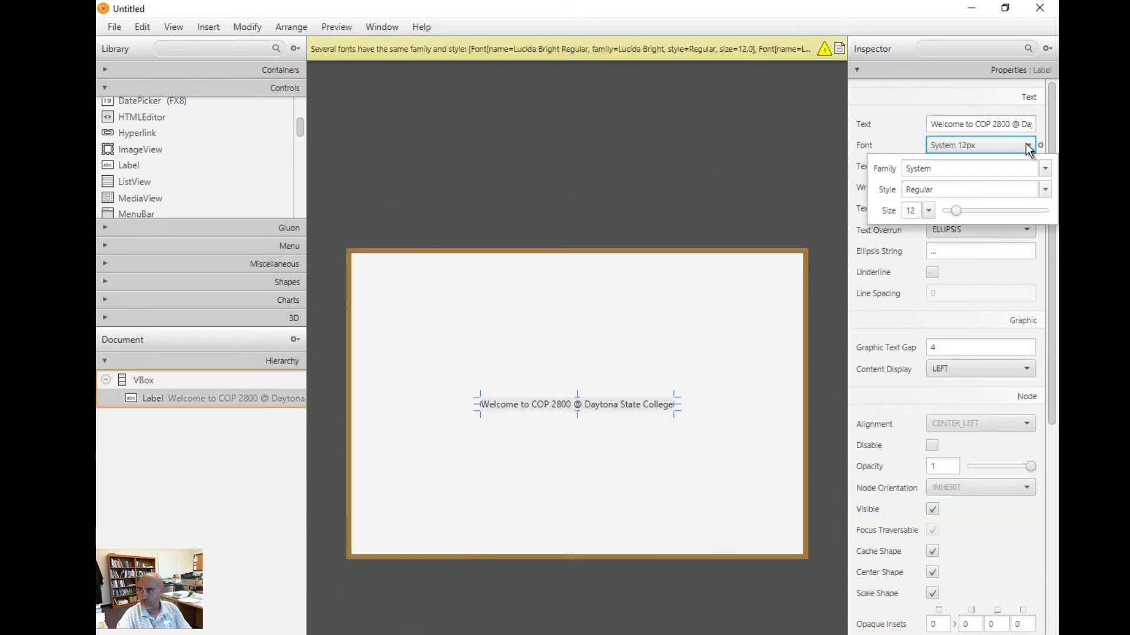
click(1045, 190)
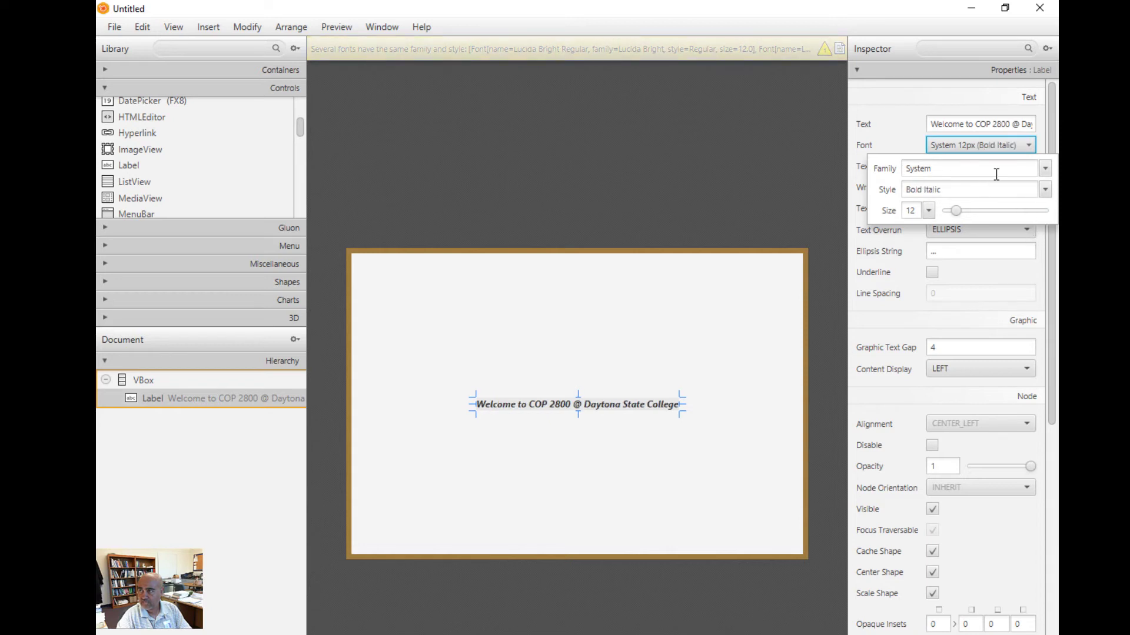
drag(953, 210, 965, 210)
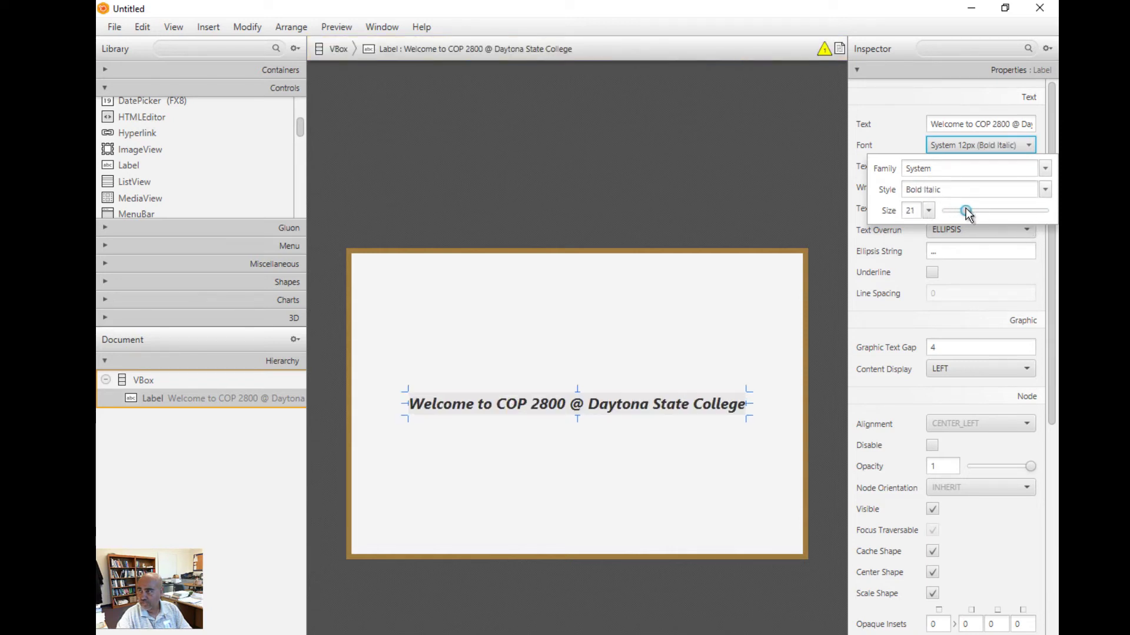
click(1044, 170)
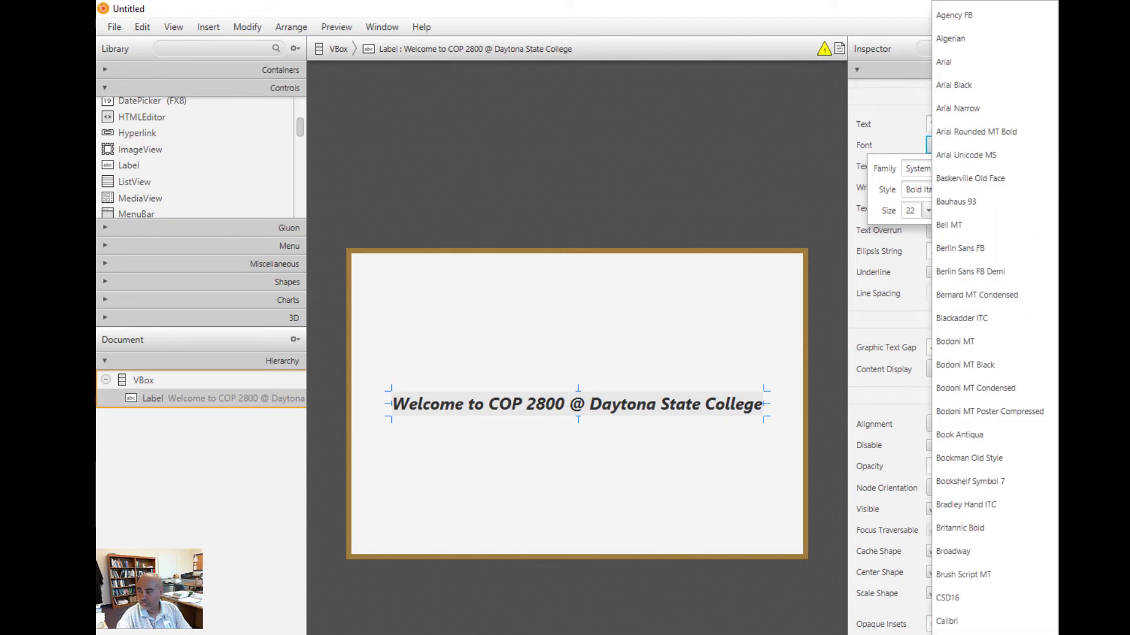
click(959, 621)
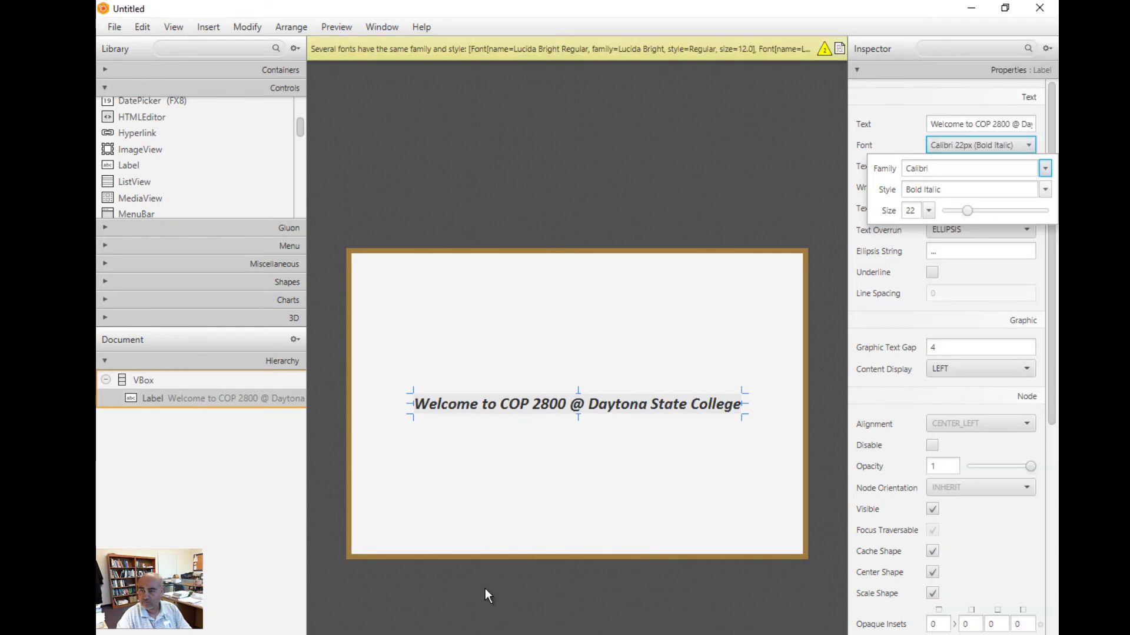
click(504, 462)
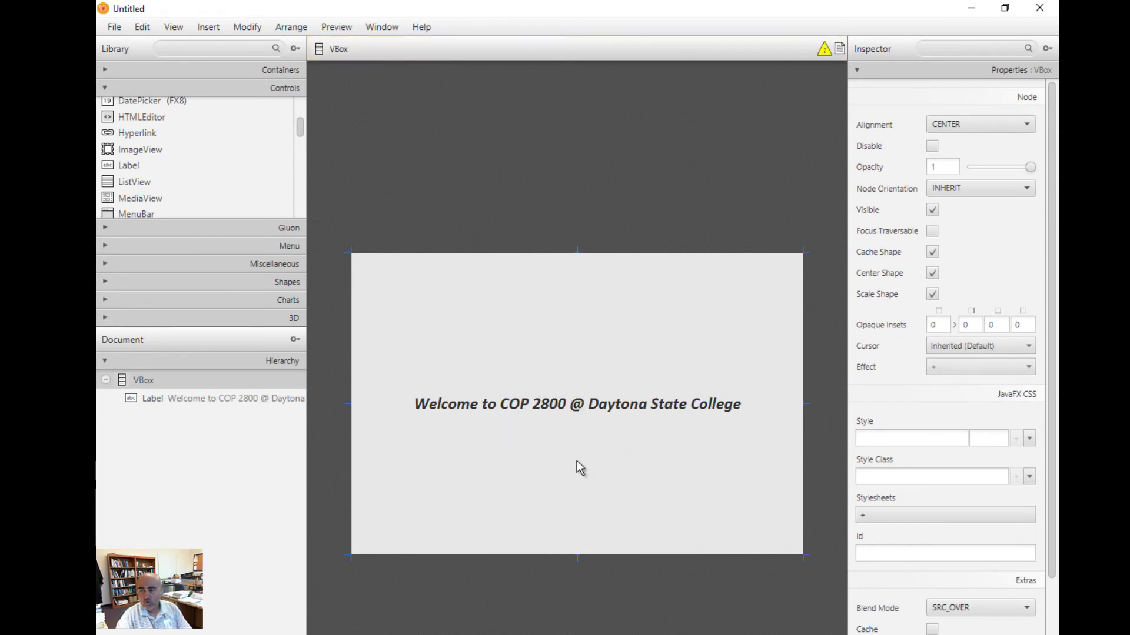
Insert an ImageView above the welcome label and open the file chooser for its image.
click(134, 155)
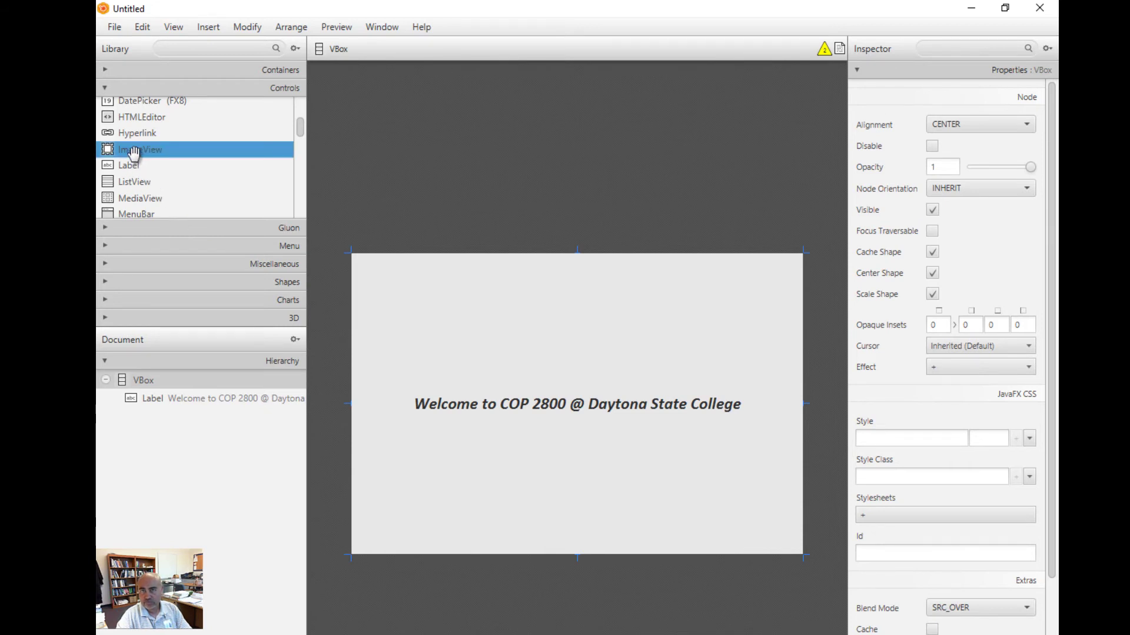
drag(134, 154, 572, 339)
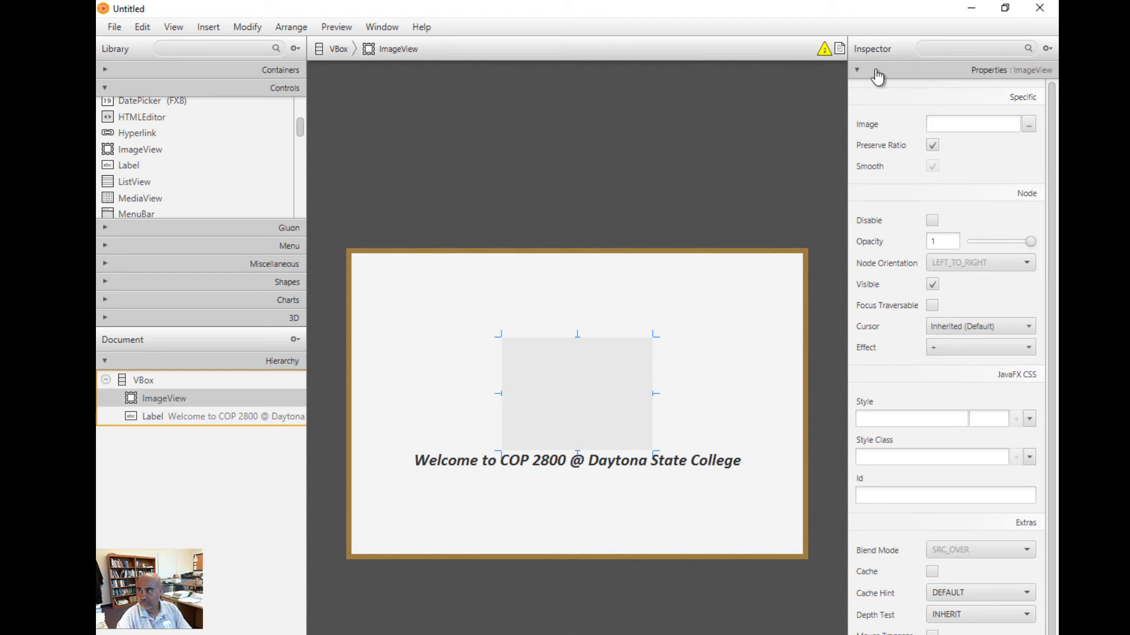
click(1028, 124)
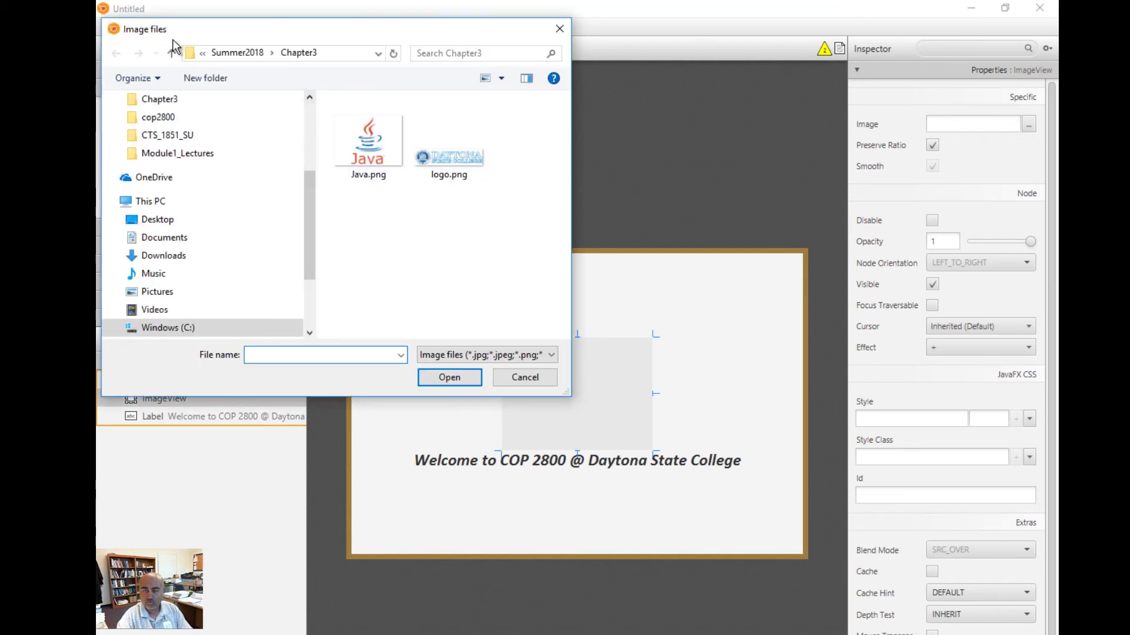
Load logo.png from MyDocuments, Semester_Class_Offerings, Summer2018, Chapter3 on drive C: into the ImageView.
click(178, 332)
click(367, 236)
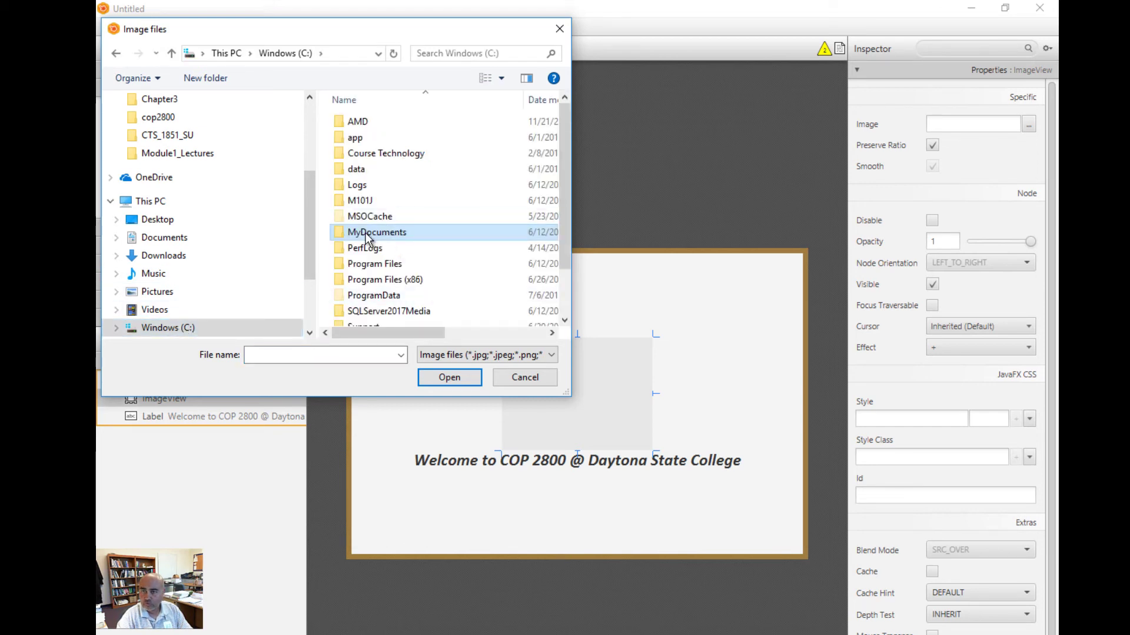
double_click(367, 236)
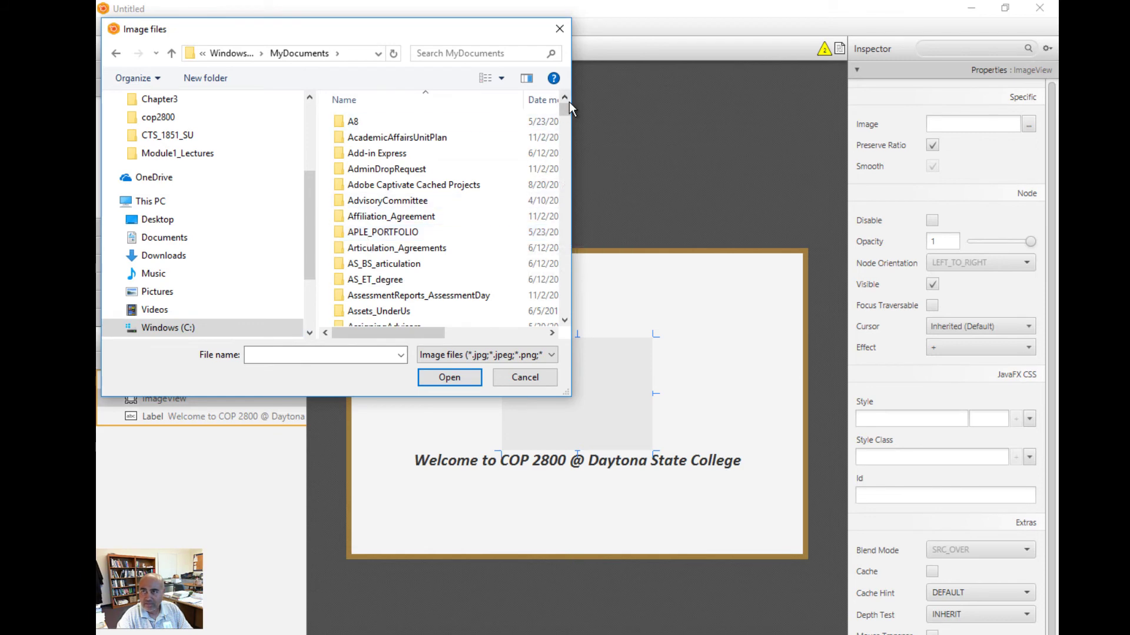
drag(568, 106, 533, 284)
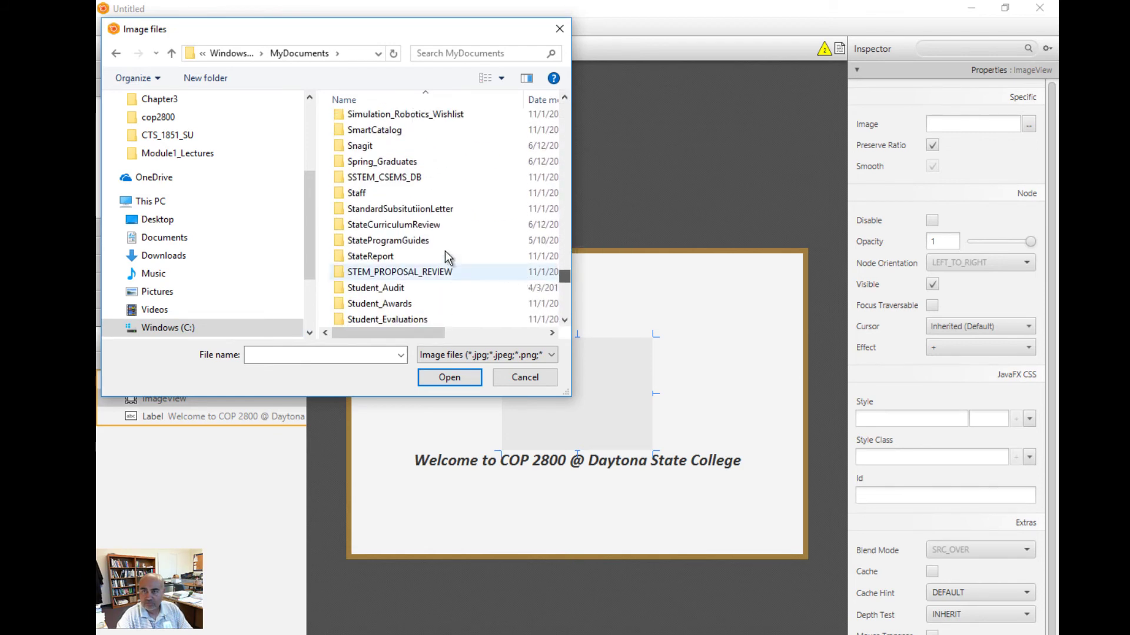
scroll(402, 187, up, 2)
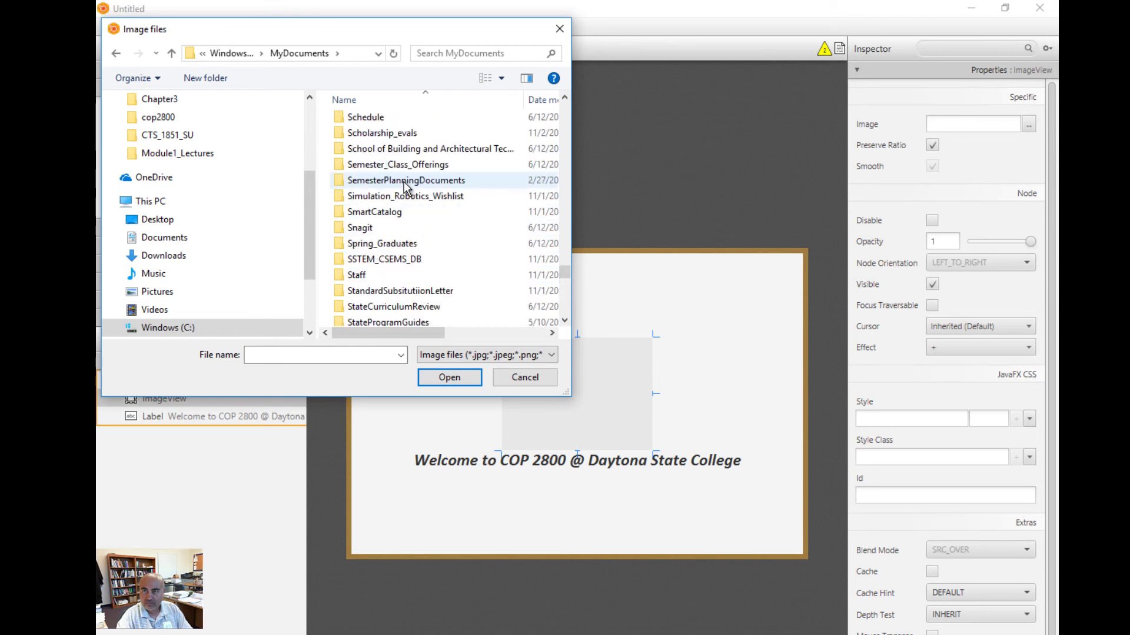
double_click(407, 167)
scroll(432, 270, down, 5)
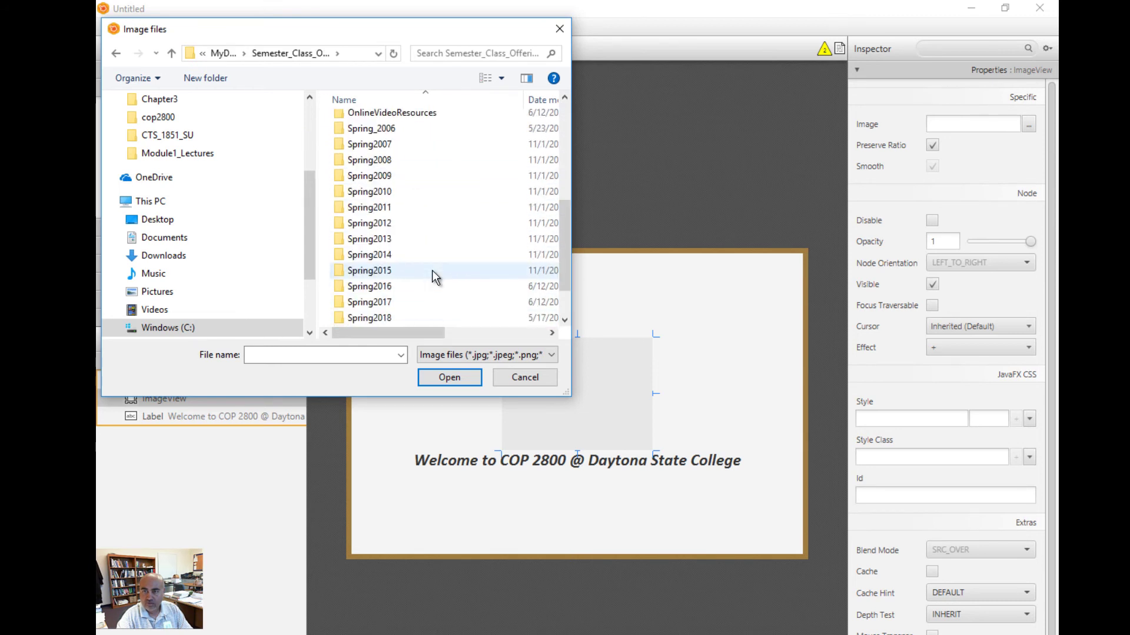
scroll(432, 270, down, 1)
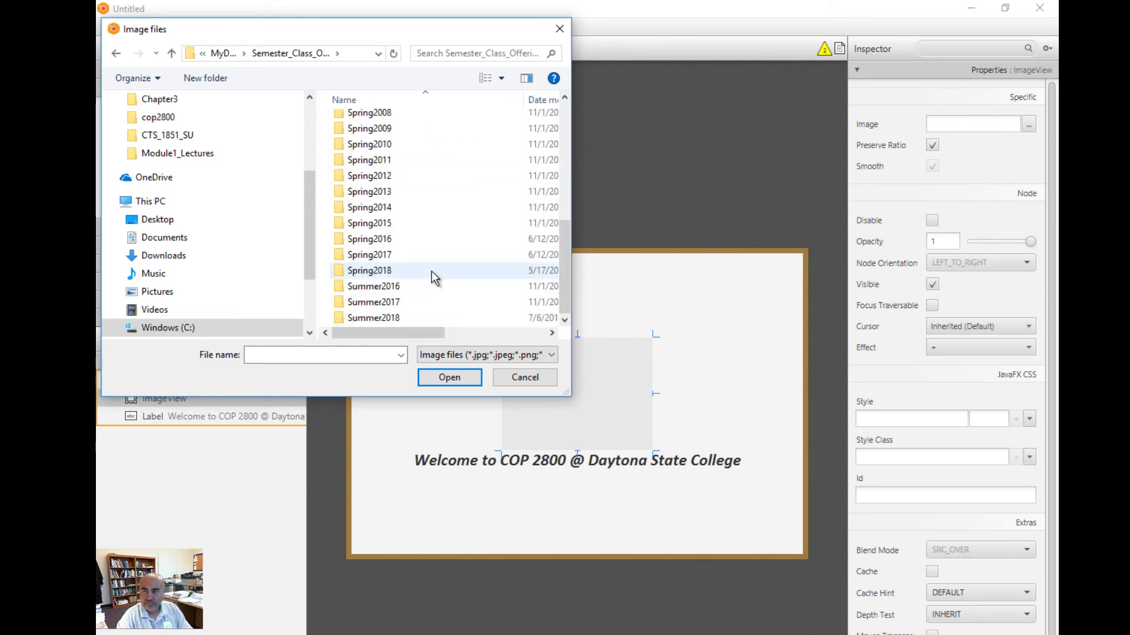
double_click(383, 318)
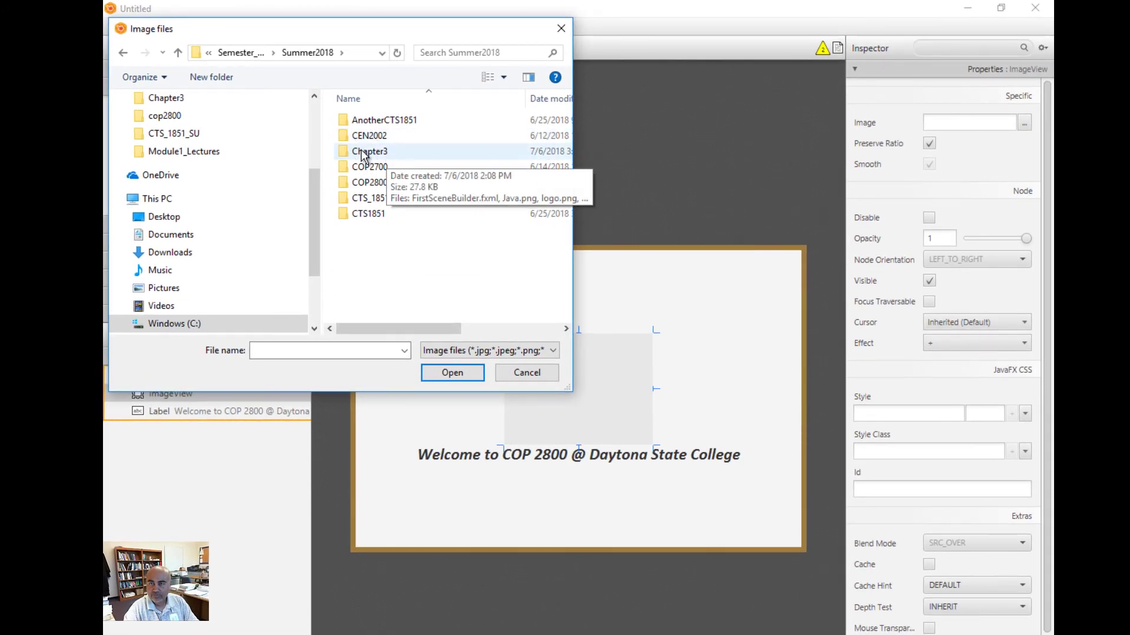
double_click(361, 151)
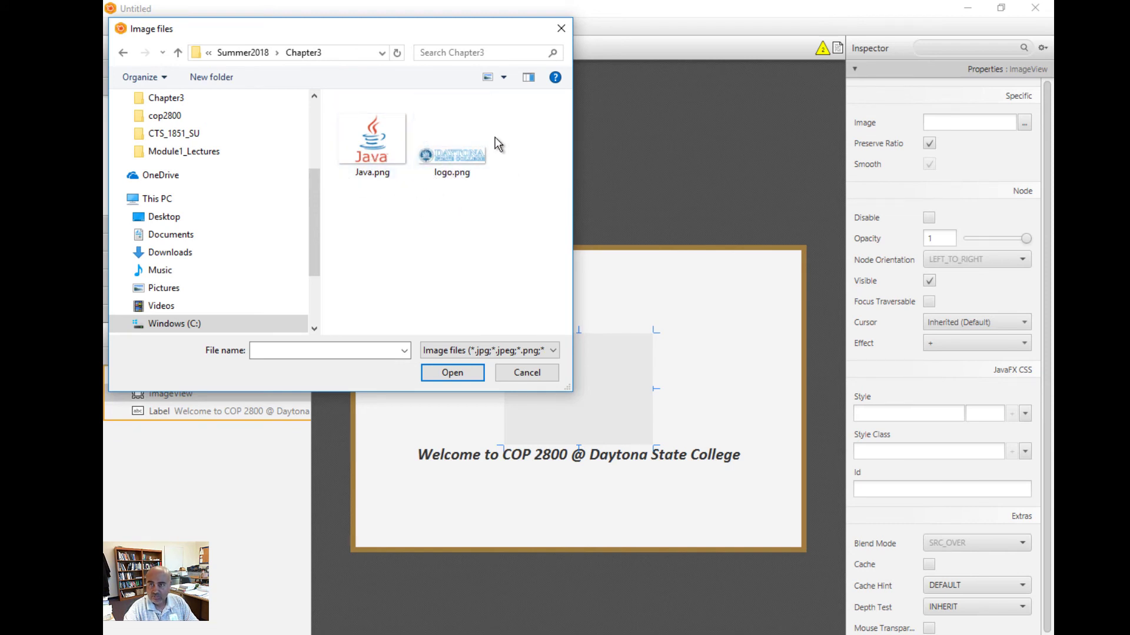
click(458, 168)
click(453, 374)
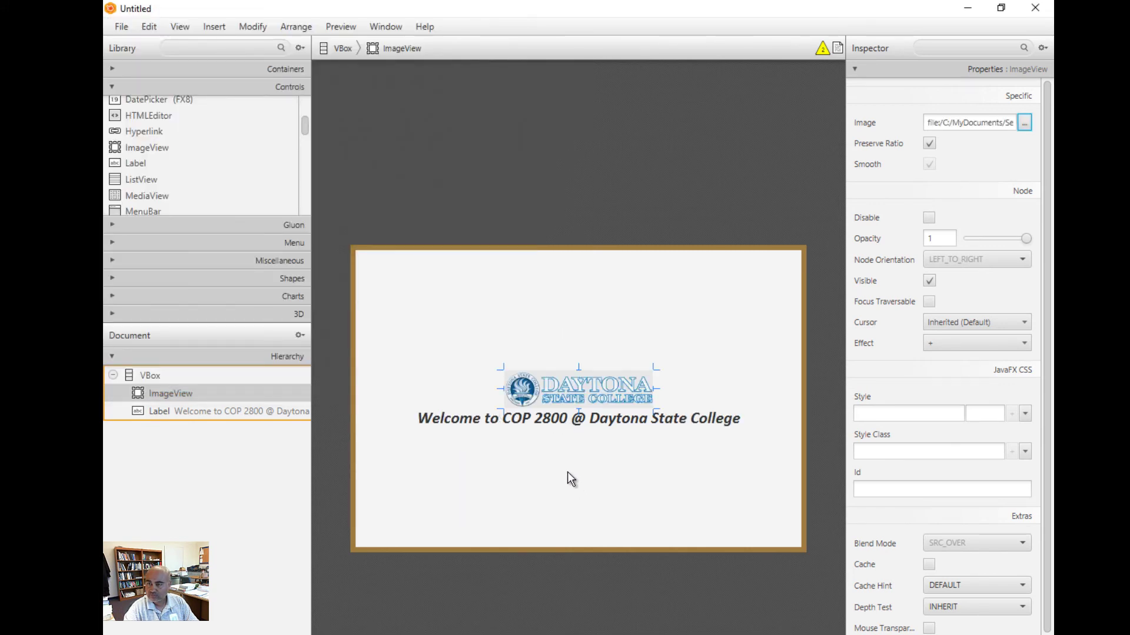
Insert a second ImageView below the welcome label in the VBox.
click(154, 152)
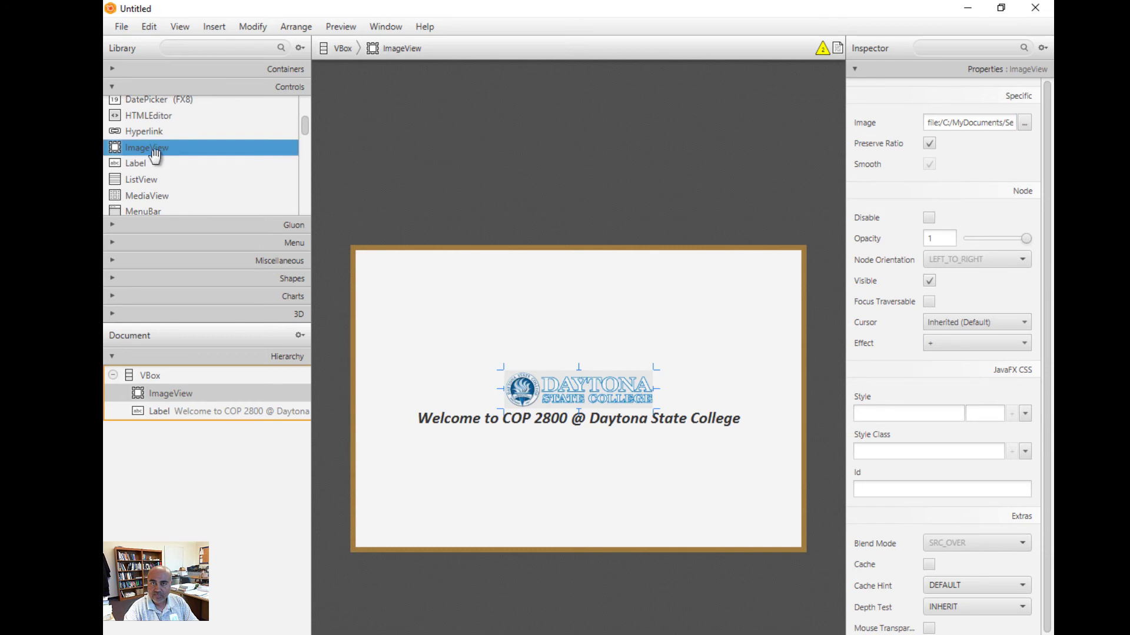
drag(142, 154, 587, 491)
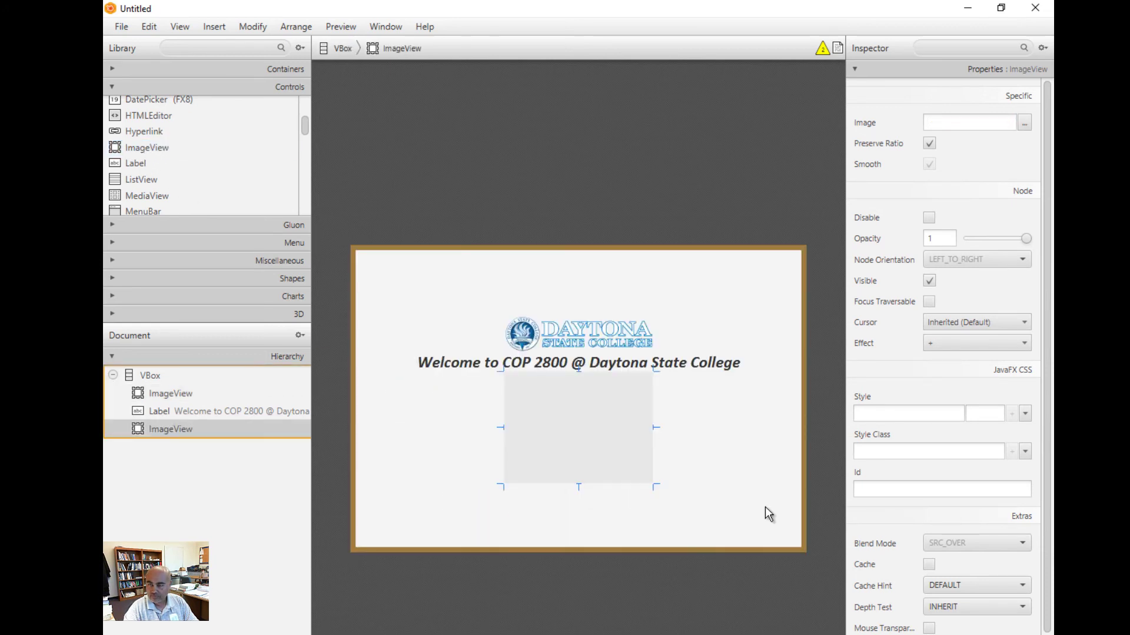
Load Java.png from the Chapter3 folder into the ImageView below the welcome label.
click(607, 503)
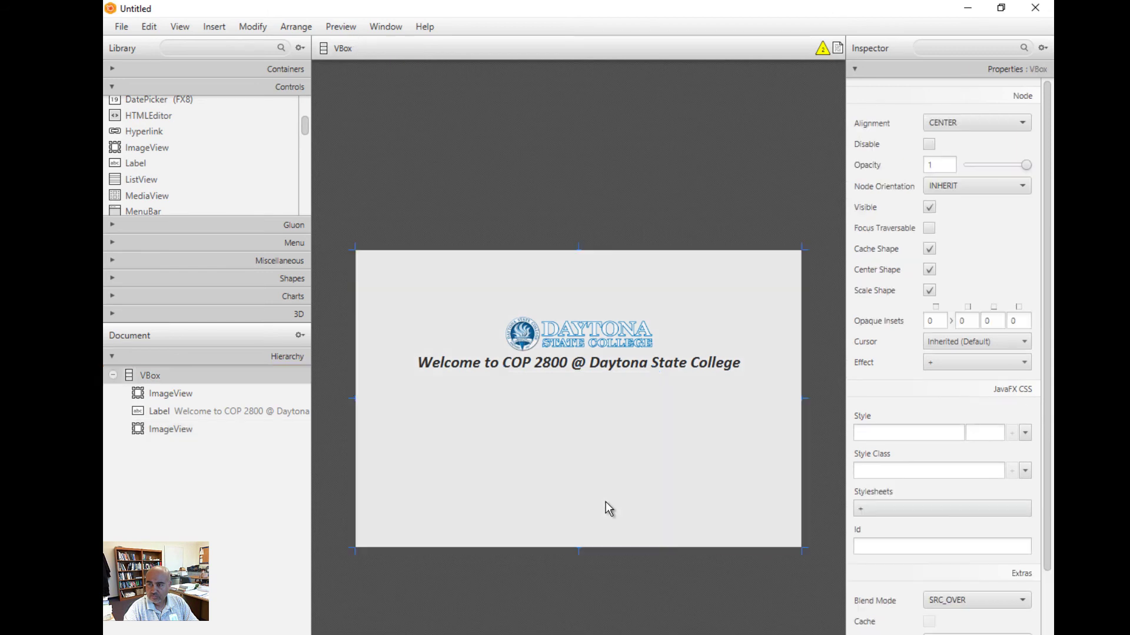
click(584, 442)
click(1023, 123)
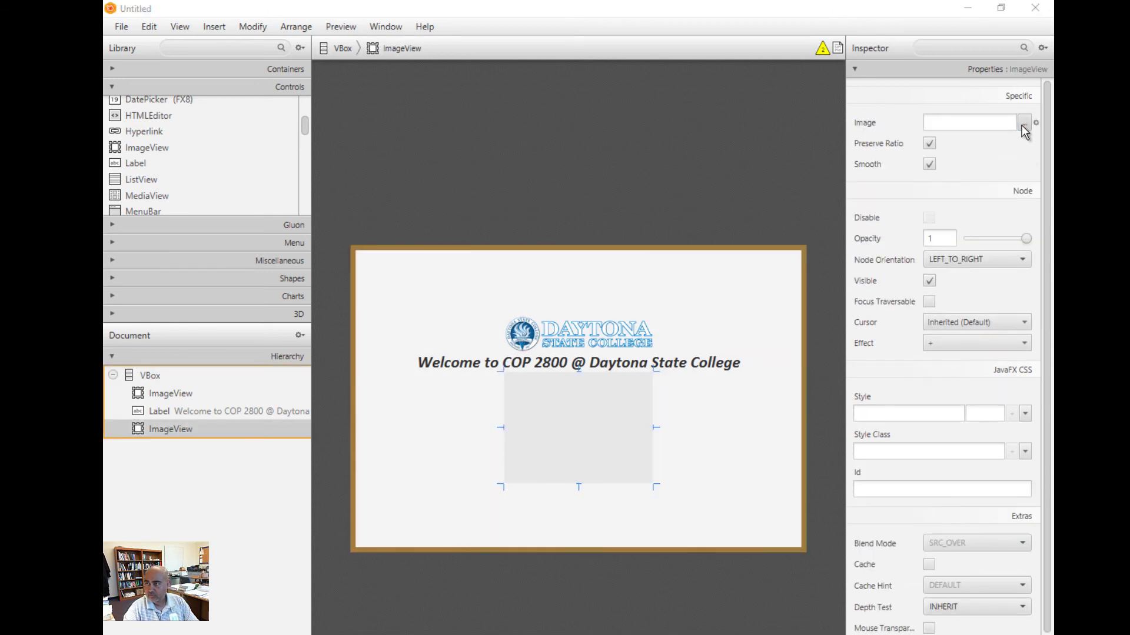
click(368, 168)
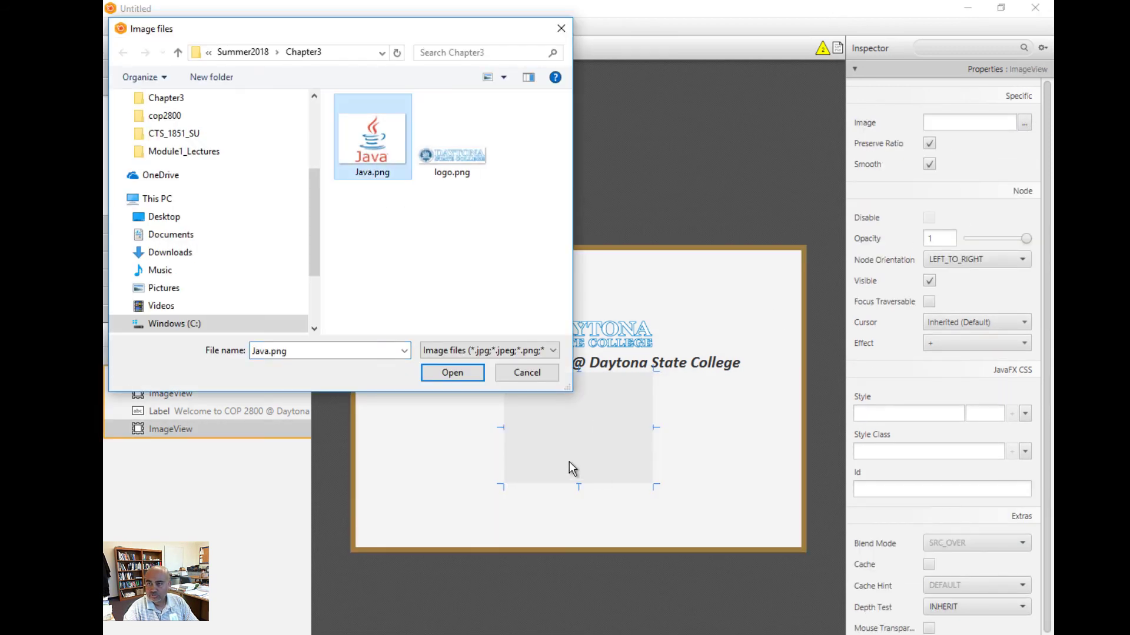
click(452, 372)
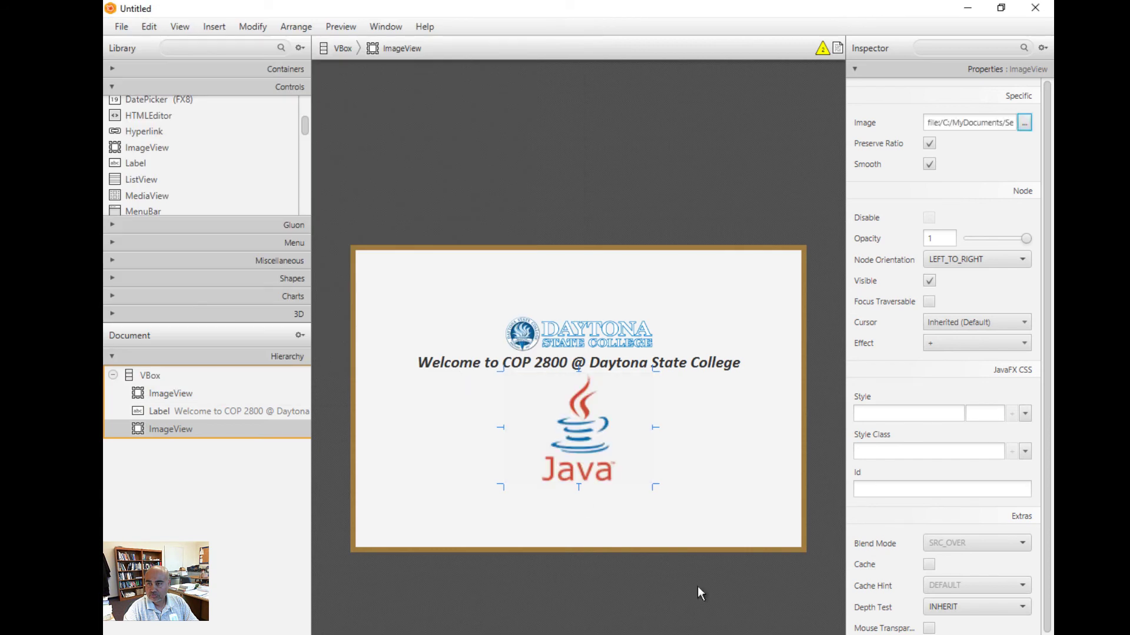
Examine the property and layout settings of the college logo's ImageView.
click(705, 467)
click(581, 337)
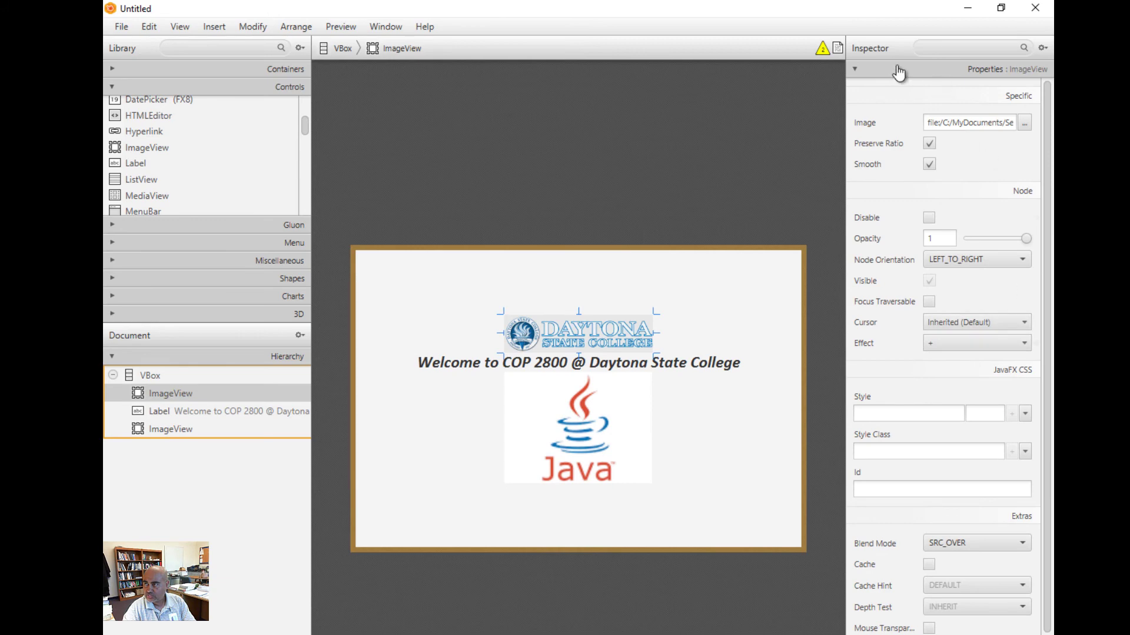
click(734, 469)
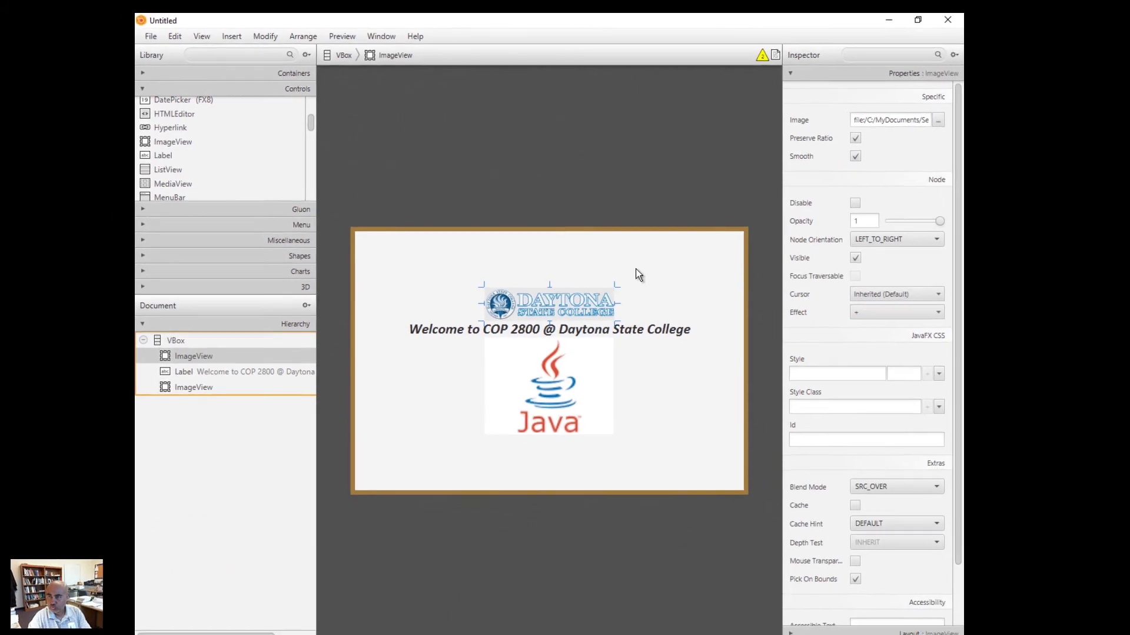
click(791, 74)
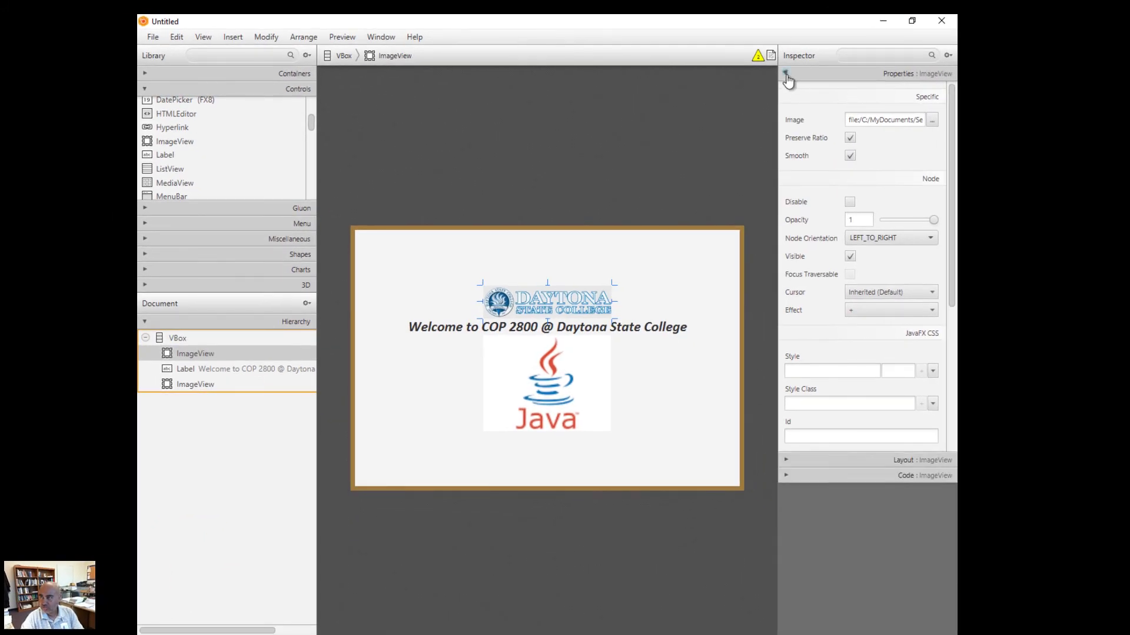
click(789, 88)
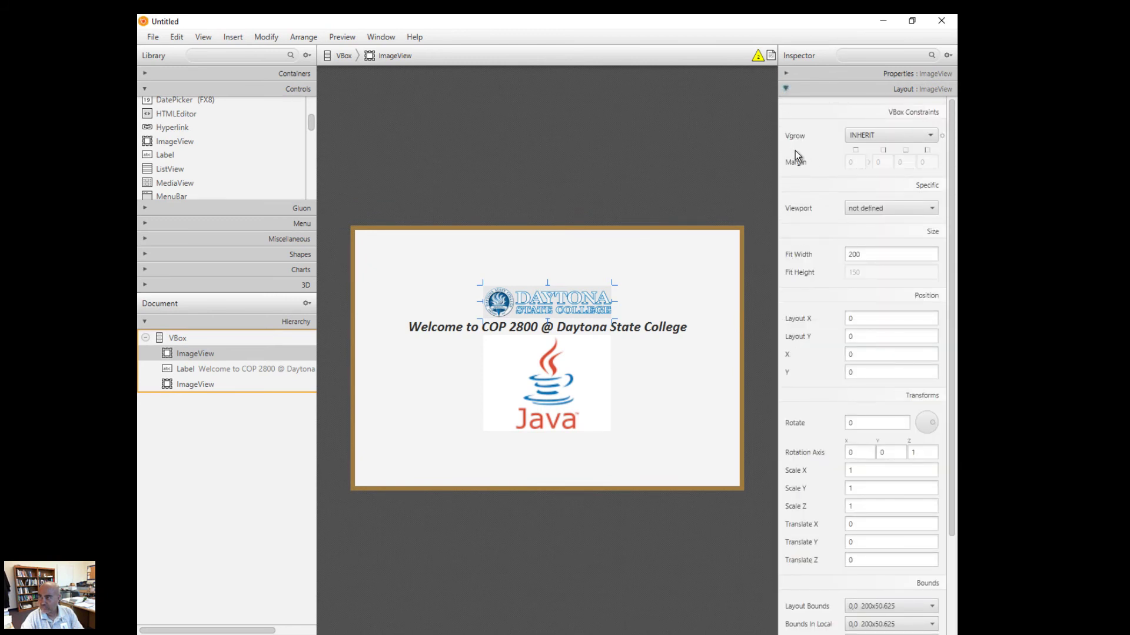
click(786, 89)
click(786, 74)
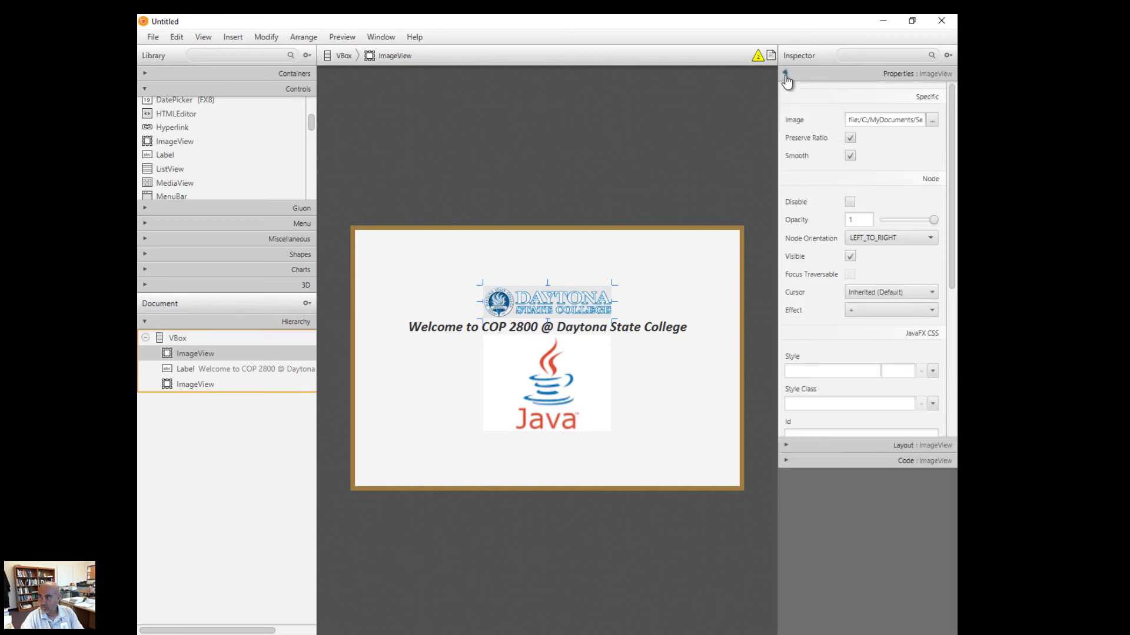
Examine the welcome label's text properties and its layout size settings.
click(568, 328)
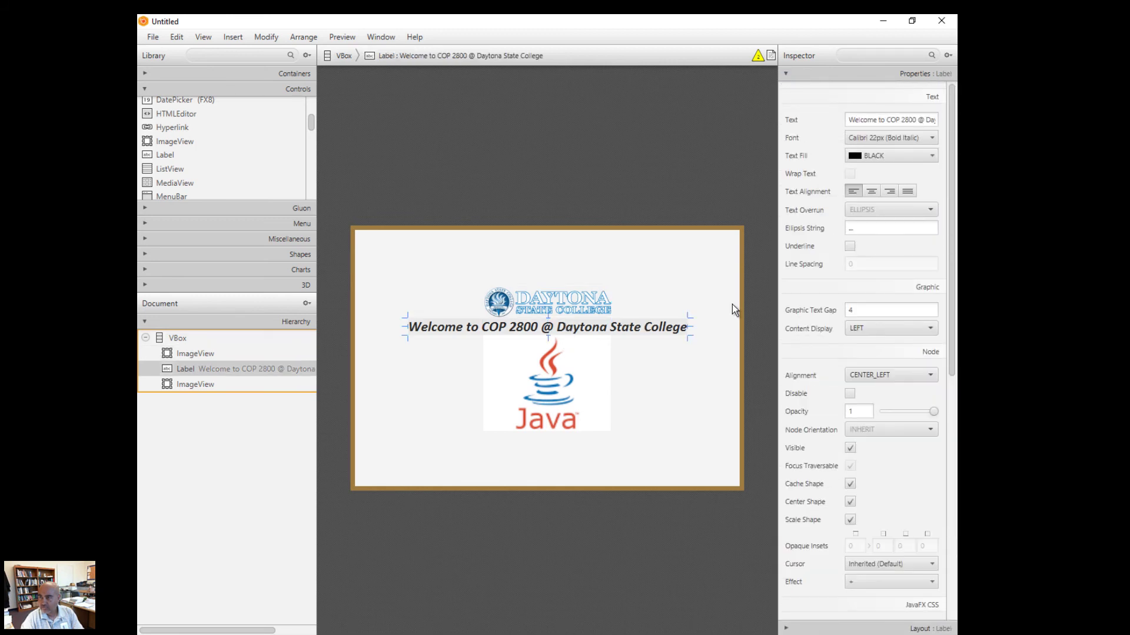
click(786, 74)
click(786, 74)
click(786, 74)
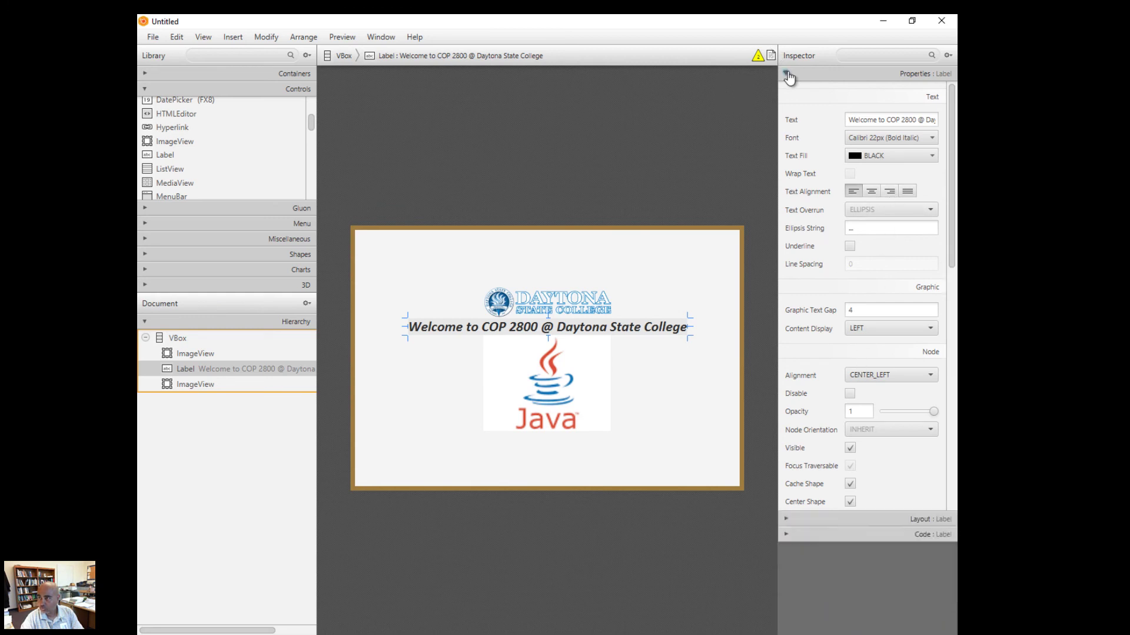
click(786, 90)
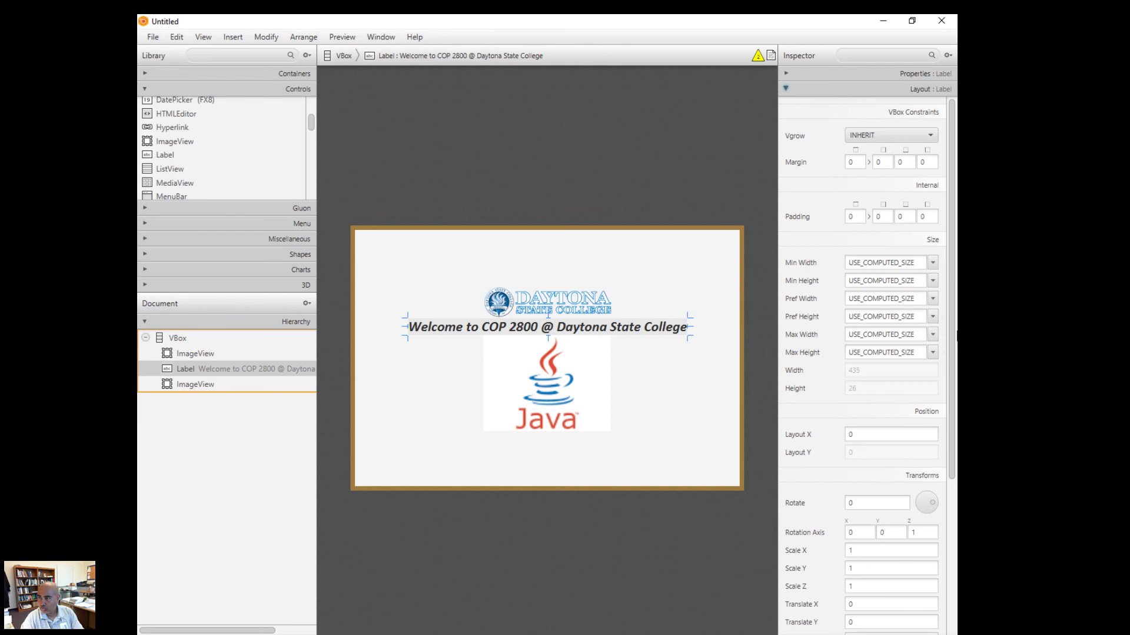
click(941, 318)
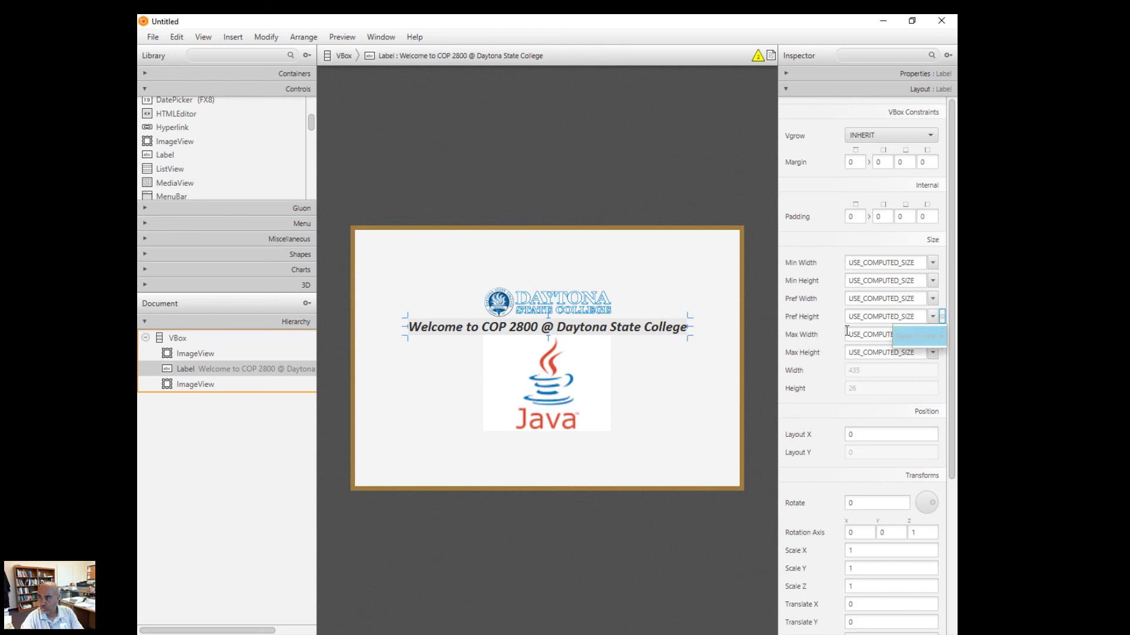
click(908, 279)
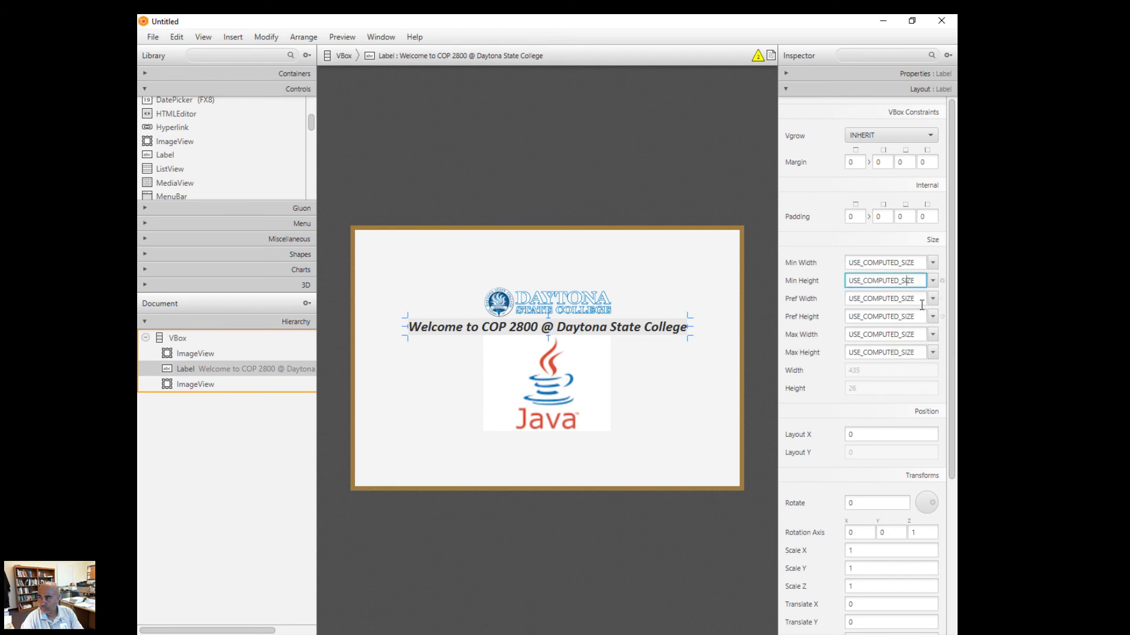
click(941, 335)
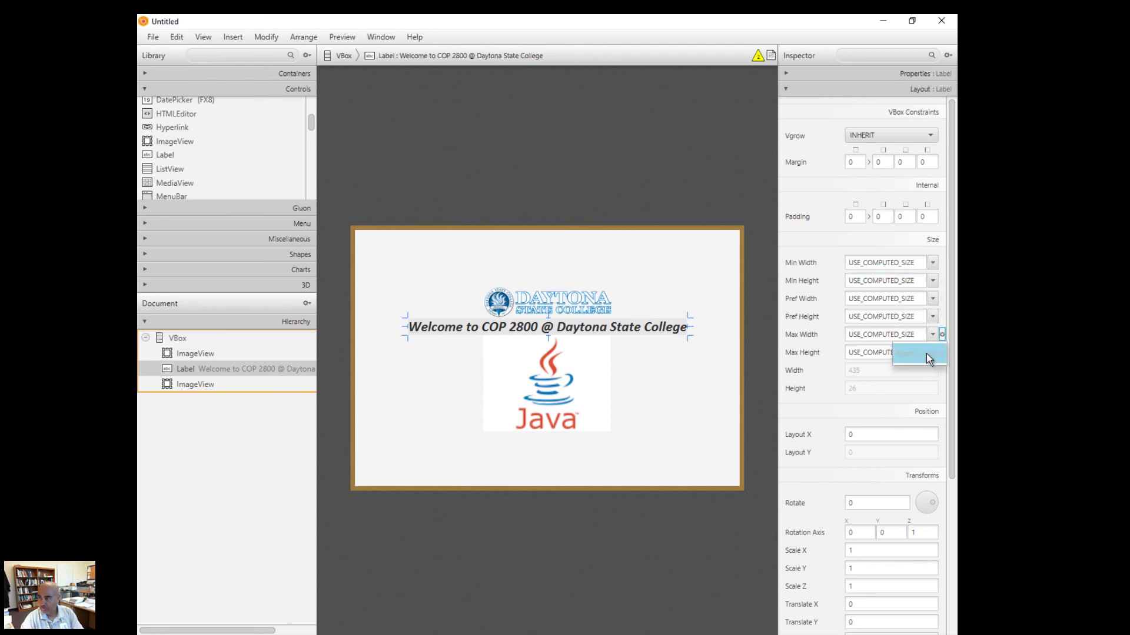
Reset the college logo ImageView's Fit Width and Fit Height to their default of 0.
click(556, 305)
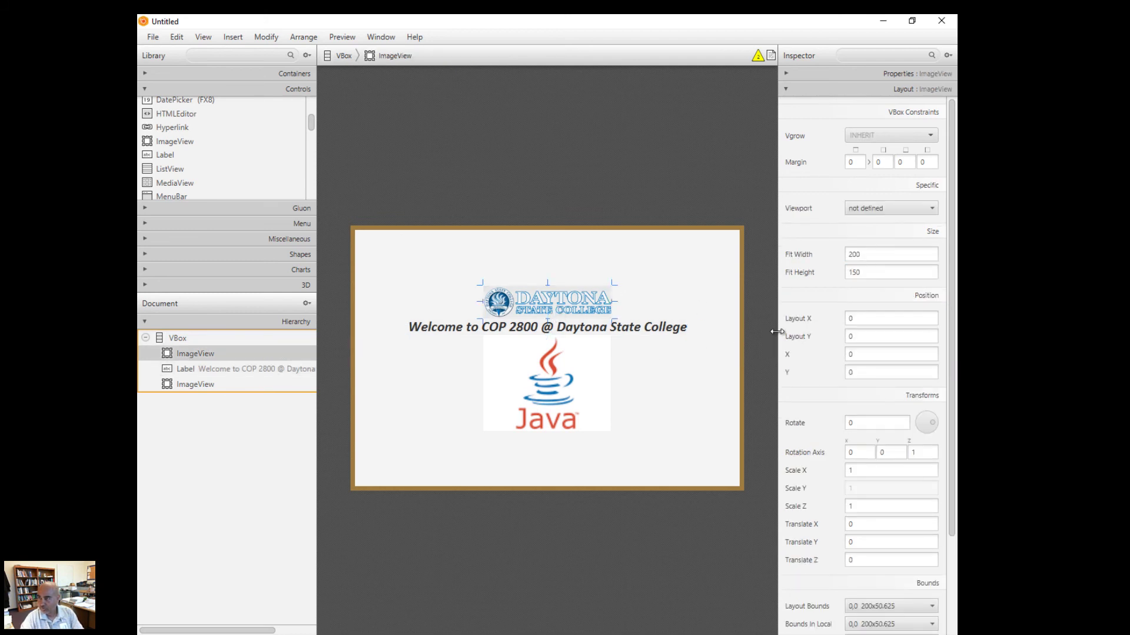
click(932, 257)
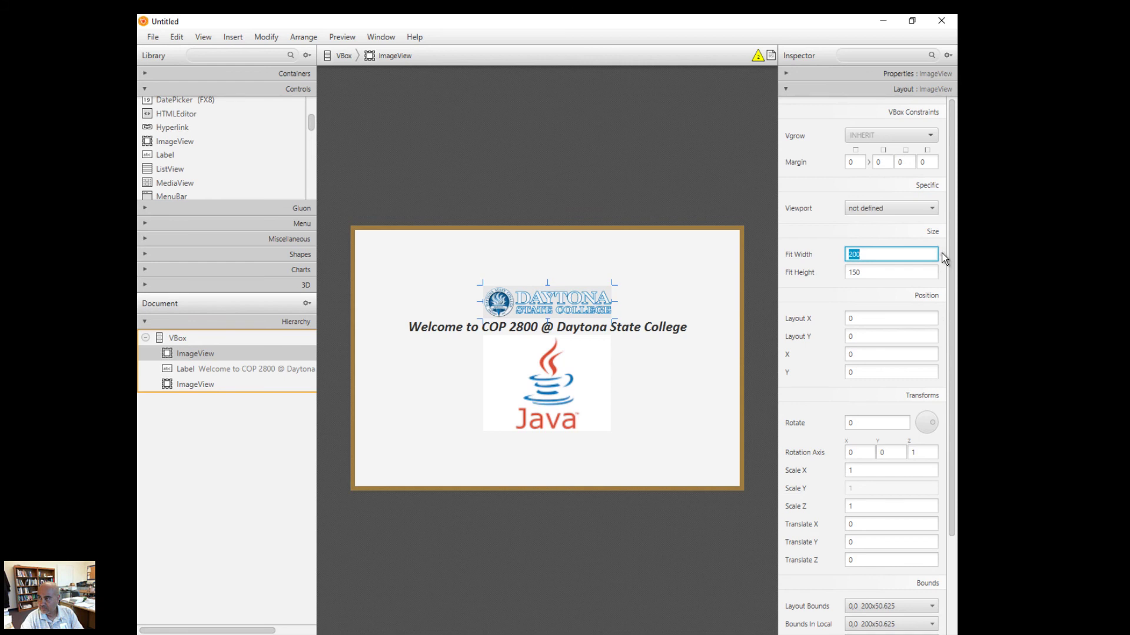
click(941, 254)
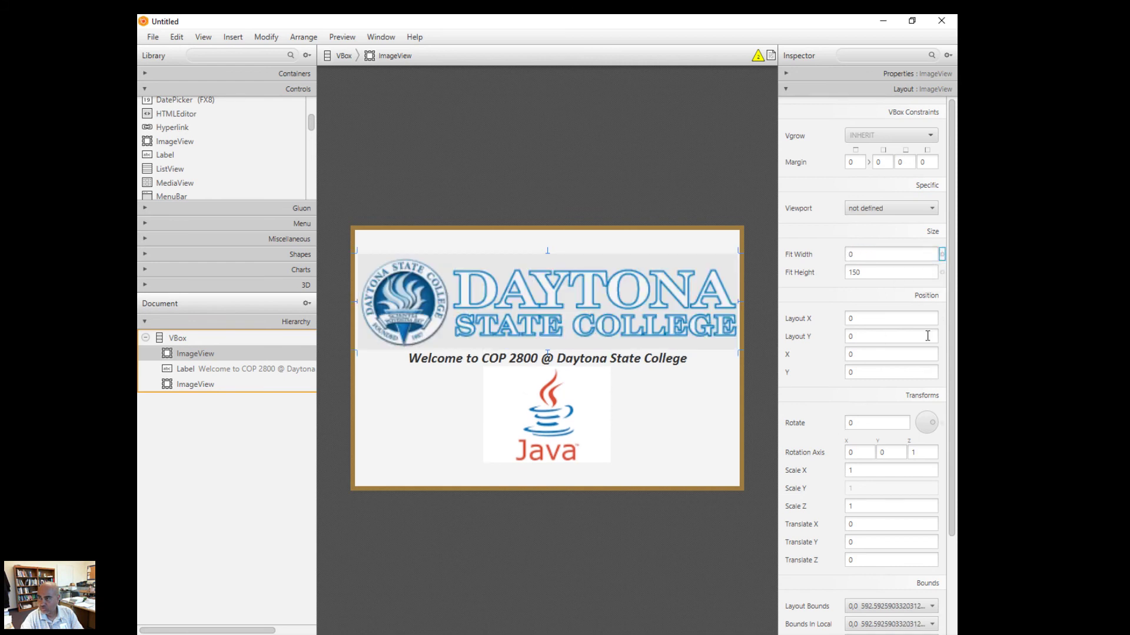
click(892, 275)
click(942, 272)
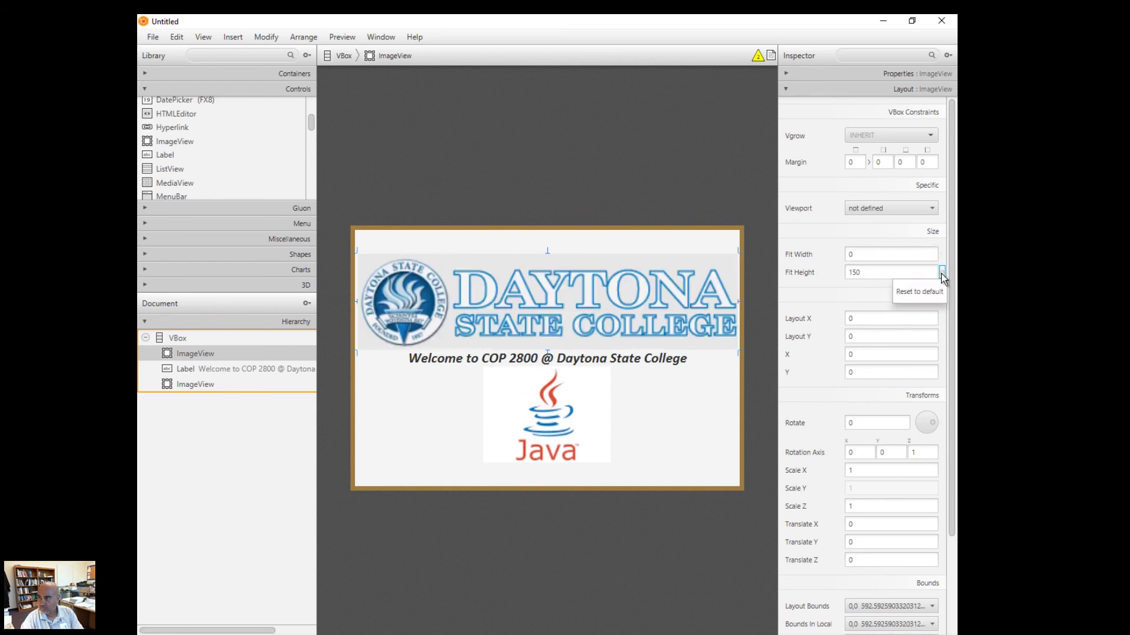
click(926, 292)
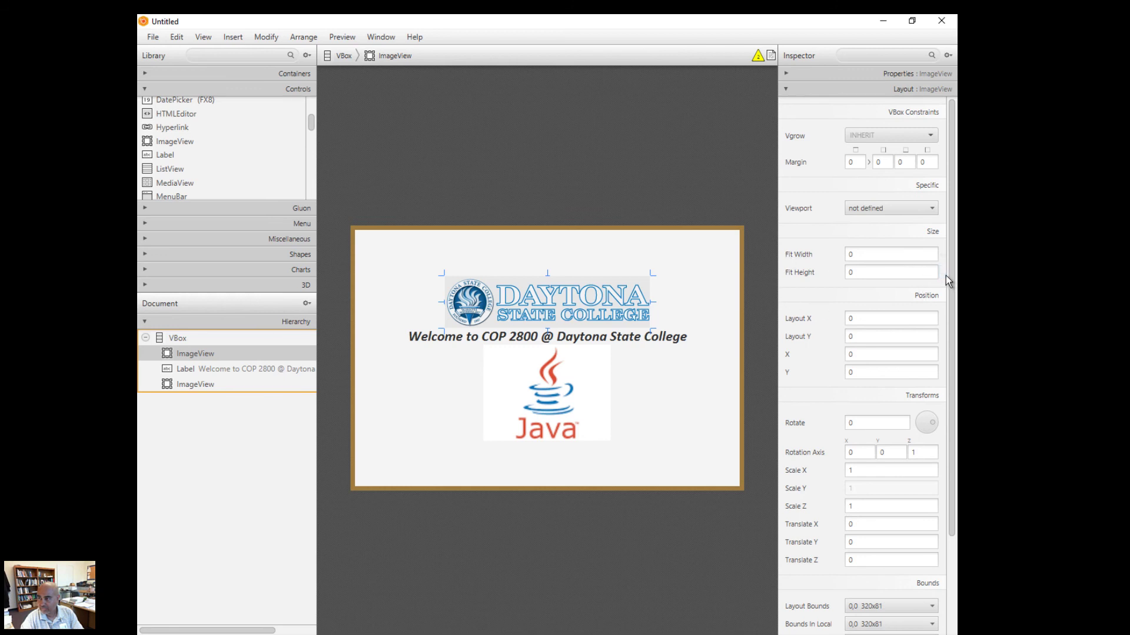
Reset the Java ImageView's Fit Width and Fit Height to their defaults, then select the VBox.
click(585, 418)
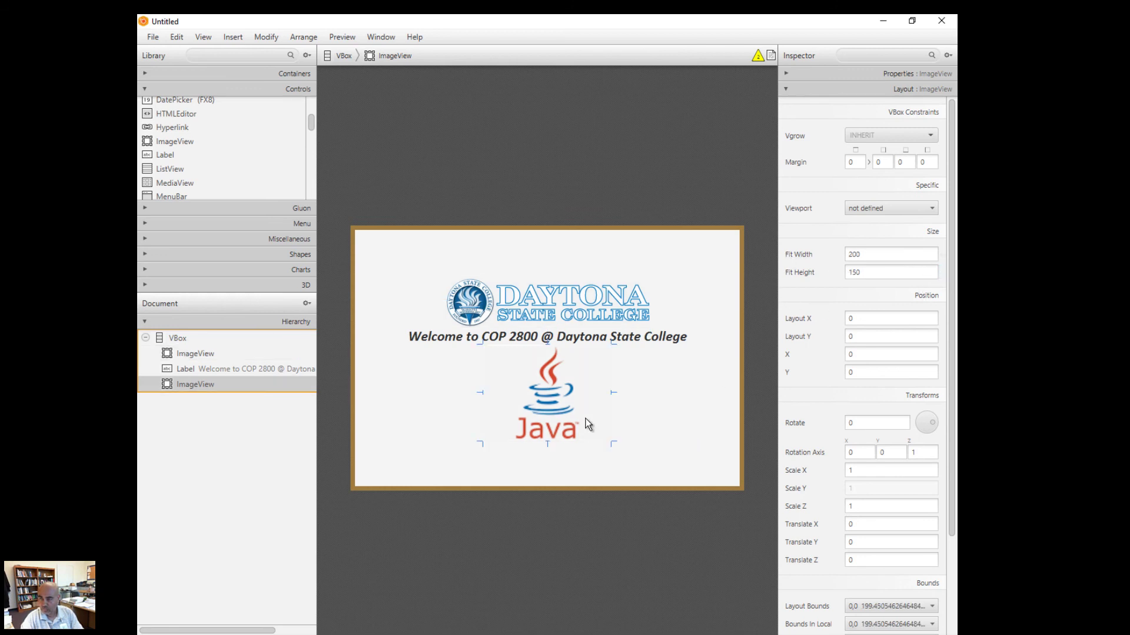
click(941, 254)
click(939, 270)
click(942, 272)
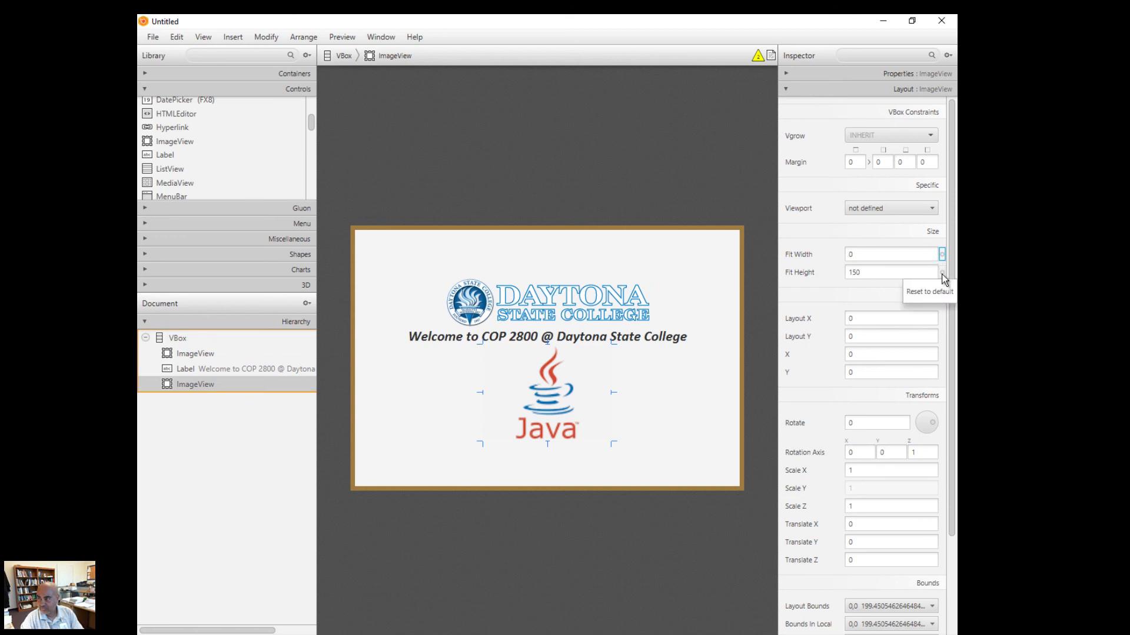
click(940, 289)
click(629, 424)
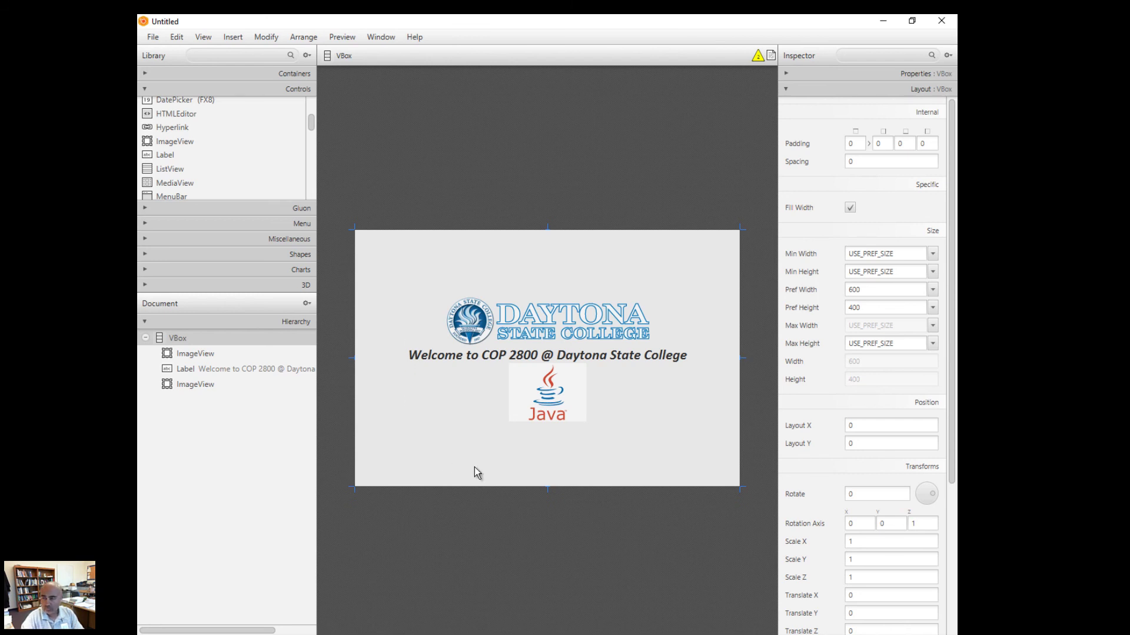
Save the layout as the FXML document SimpleSceneBuilderExample in the Chapter3 folder.
click(153, 37)
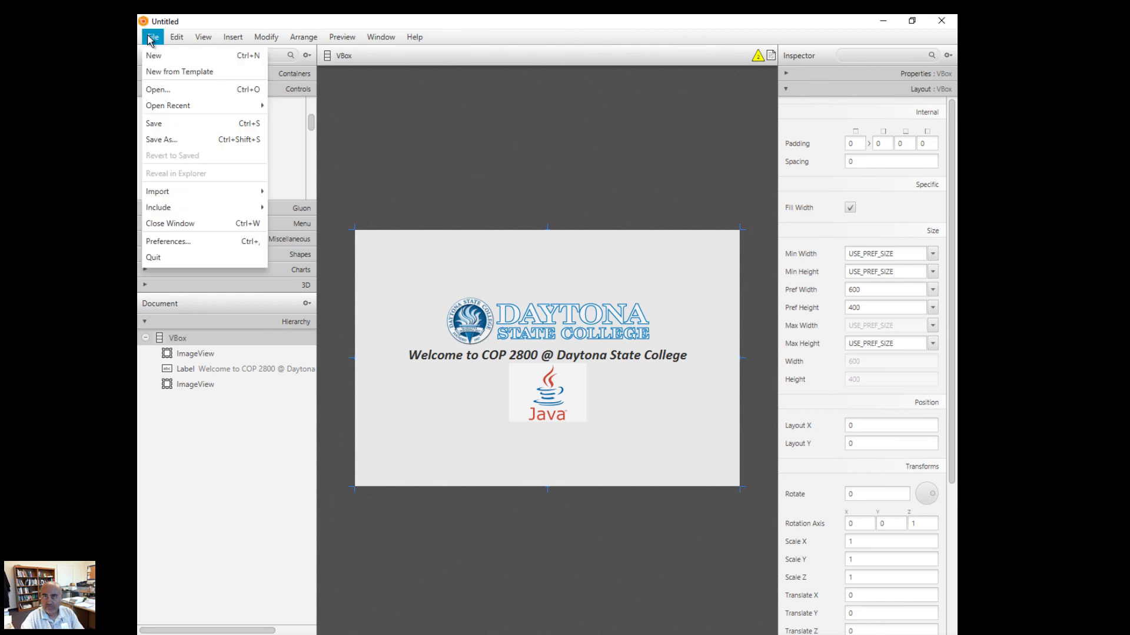
click(162, 139)
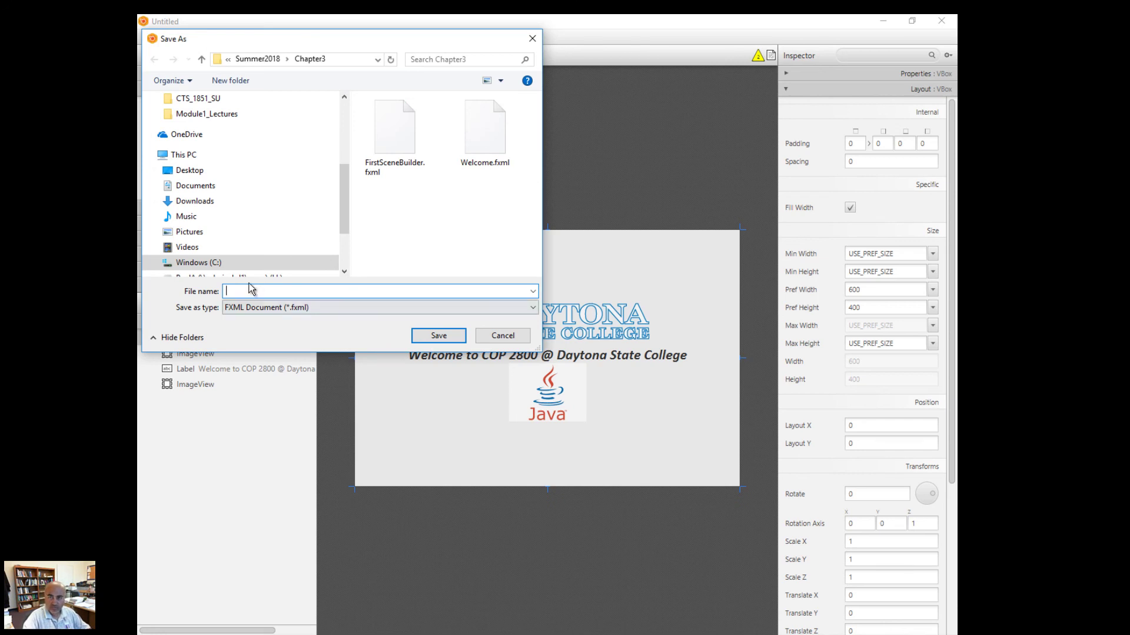
text(F)
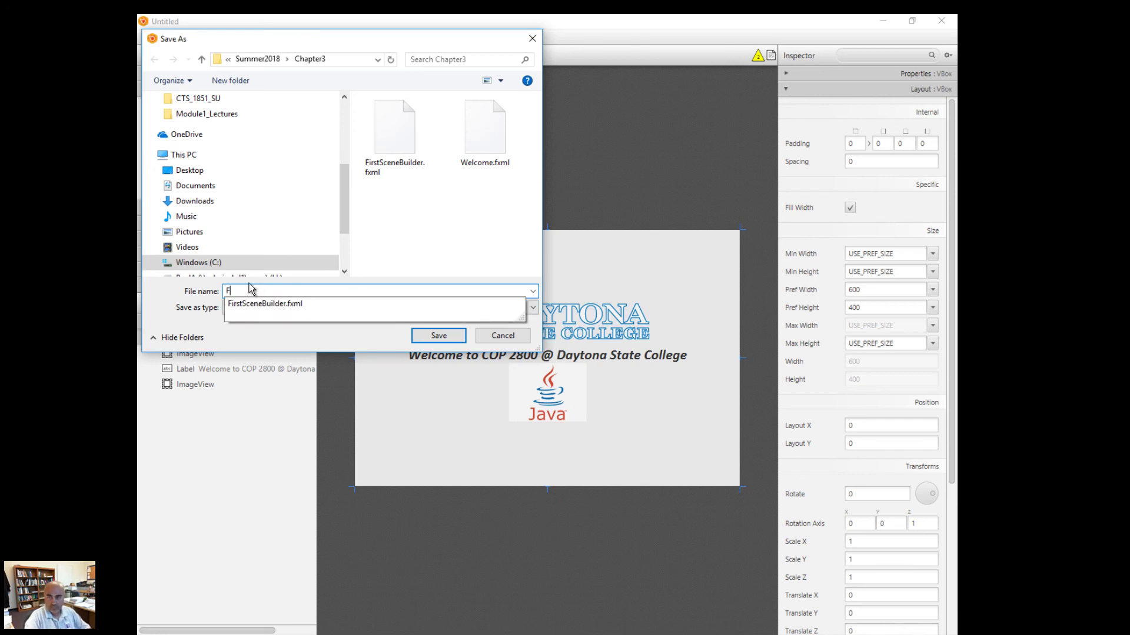
key(BackSpace)
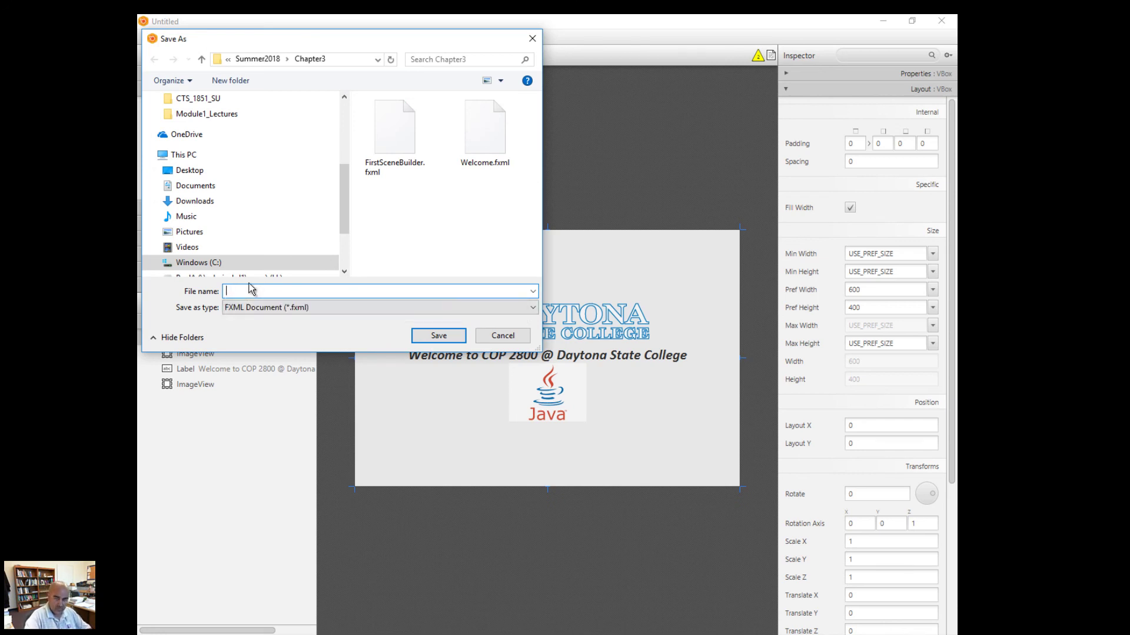
text(Somp)
key(BackSpace)
key(BackSpace)
key(BackSpace)
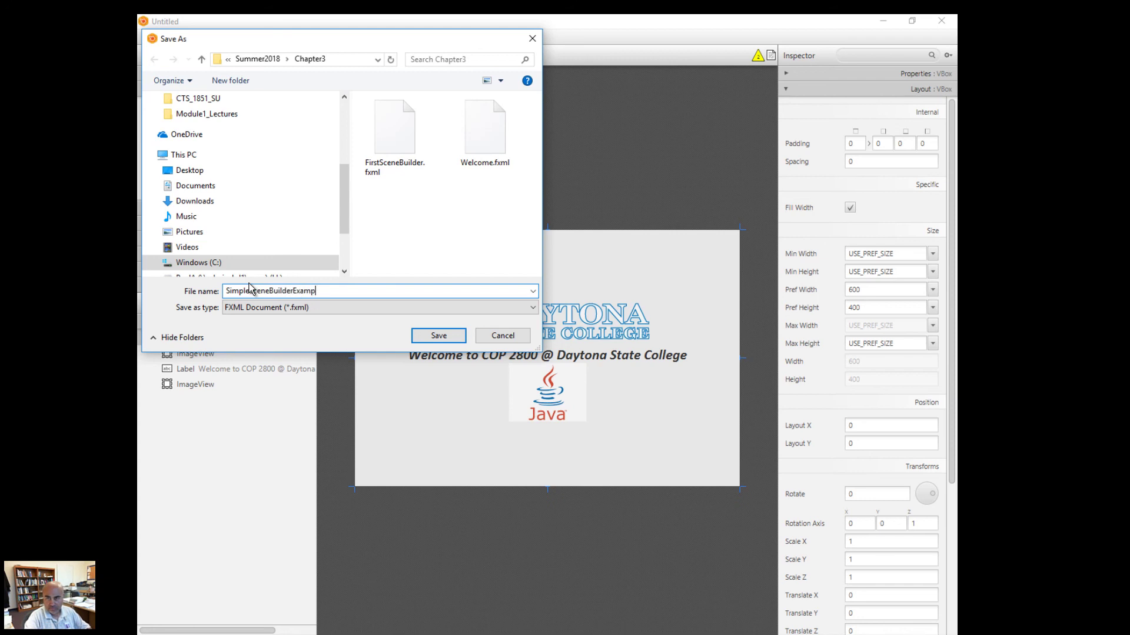
click(427, 333)
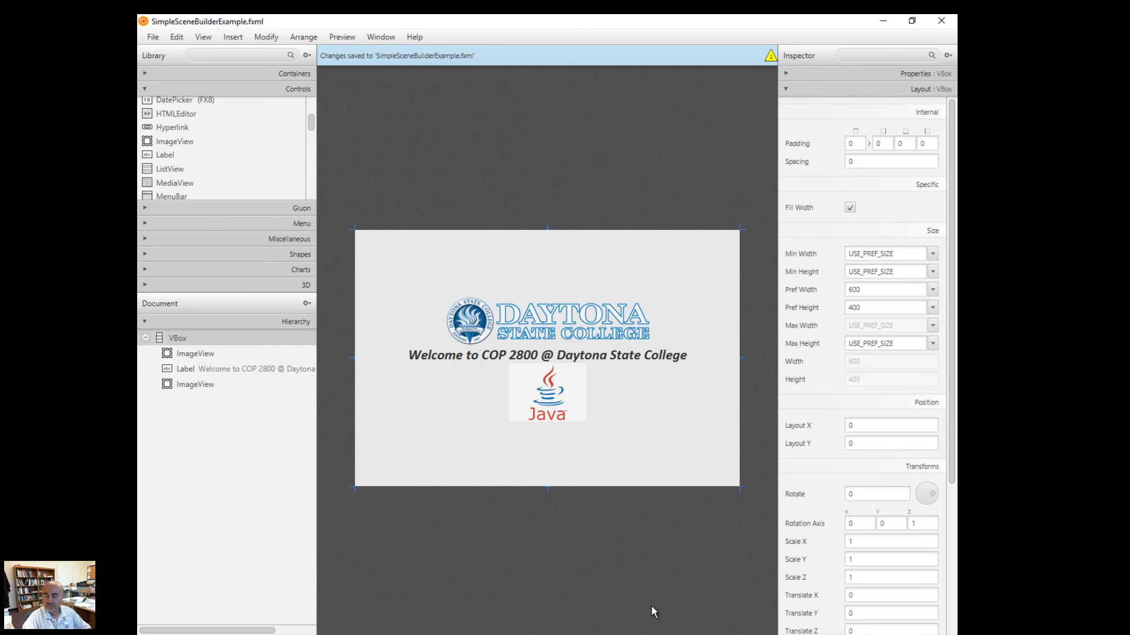
Preview the interface in its own window and position that window over the design canvas.
click(342, 37)
click(353, 59)
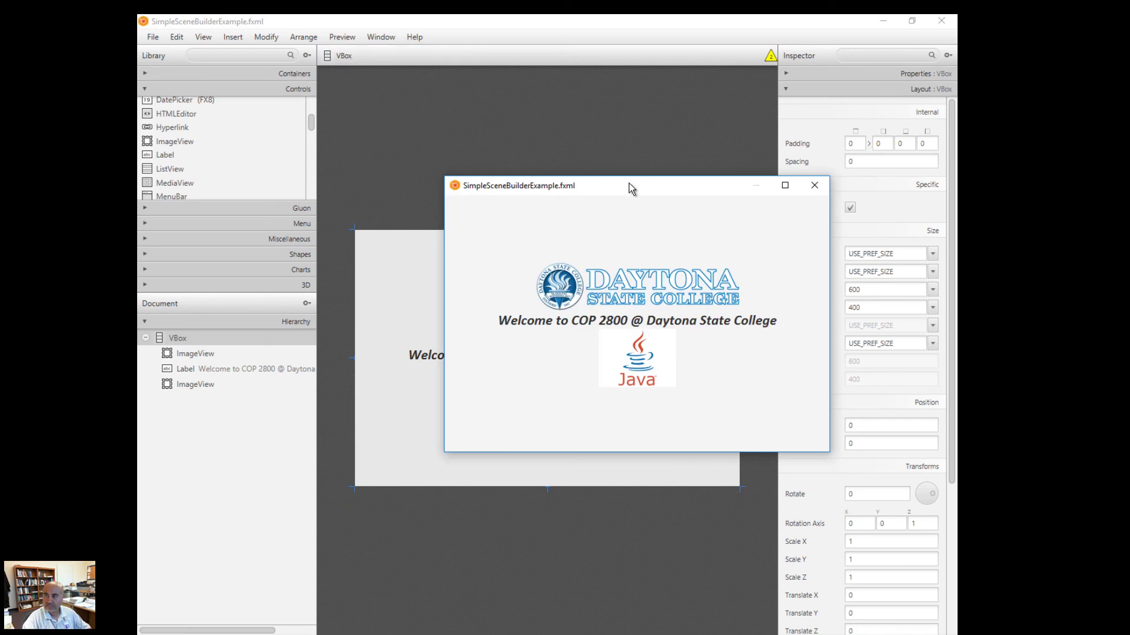
drag(629, 183, 545, 225)
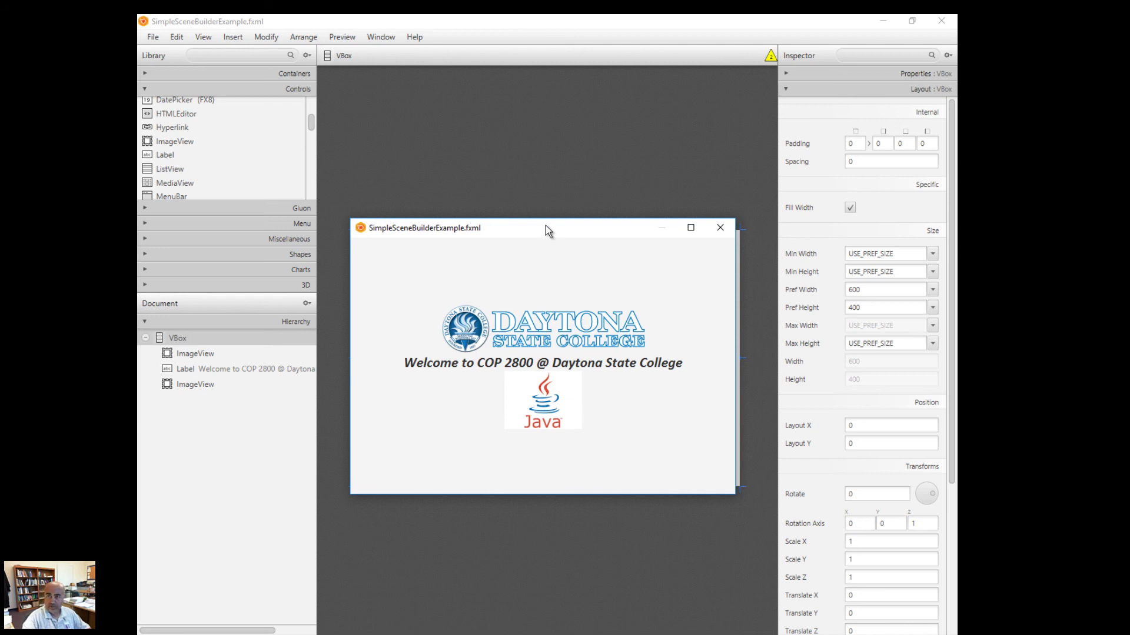
drag(557, 235, 565, 231)
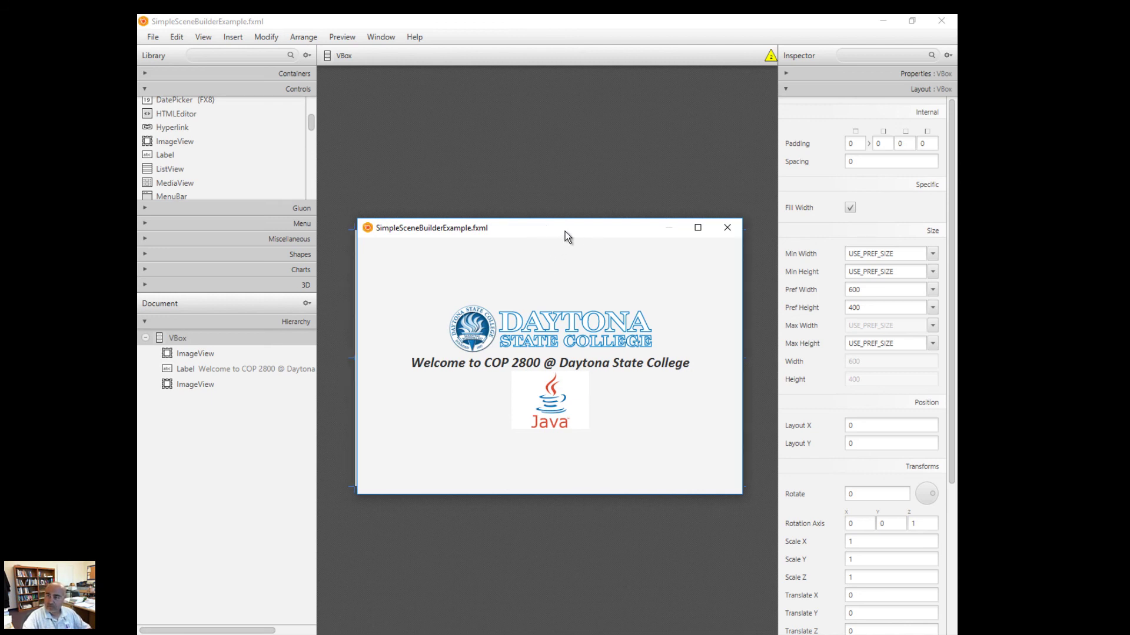